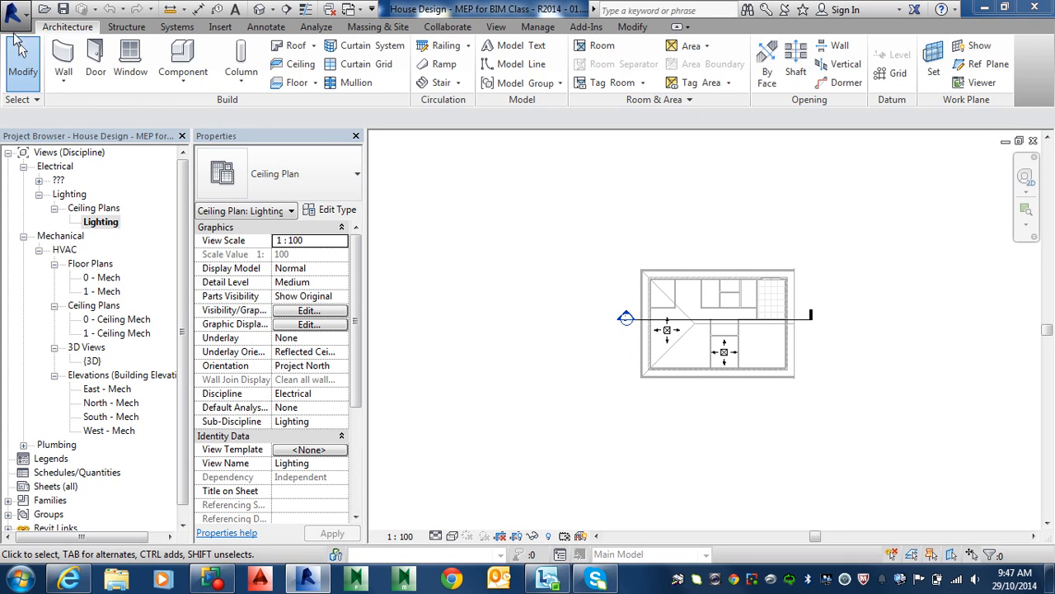
Create a new project from the Mechanical Template.
left_click(15, 16)
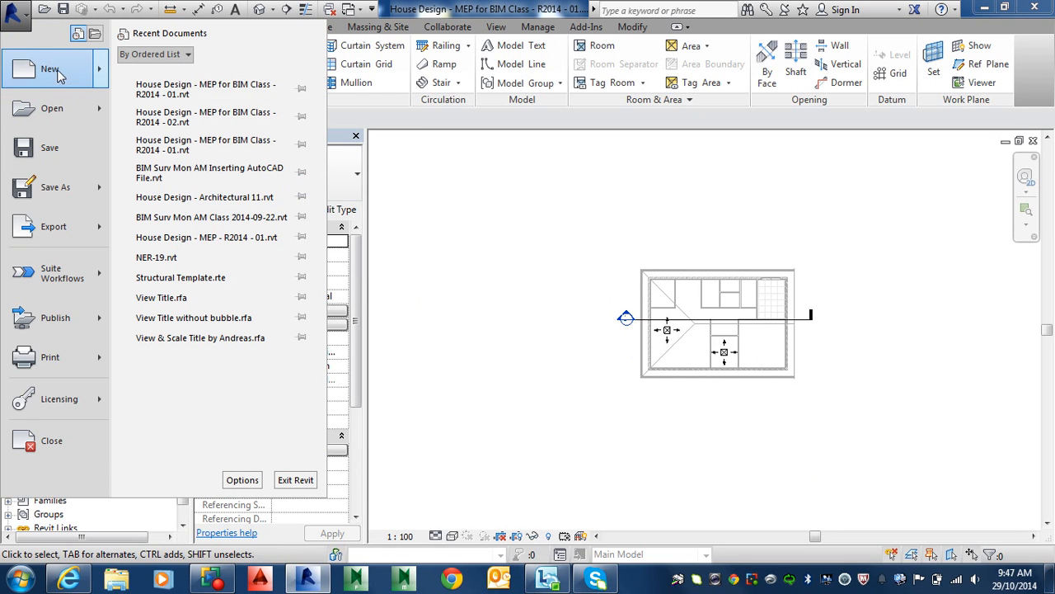
mouse_move(60, 76)
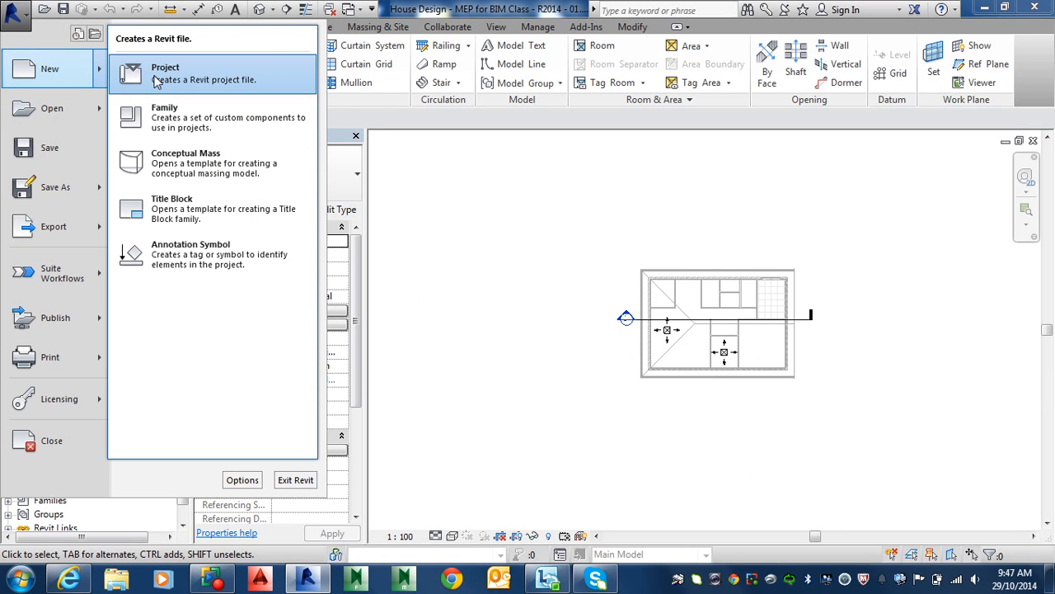
left_click(157, 80)
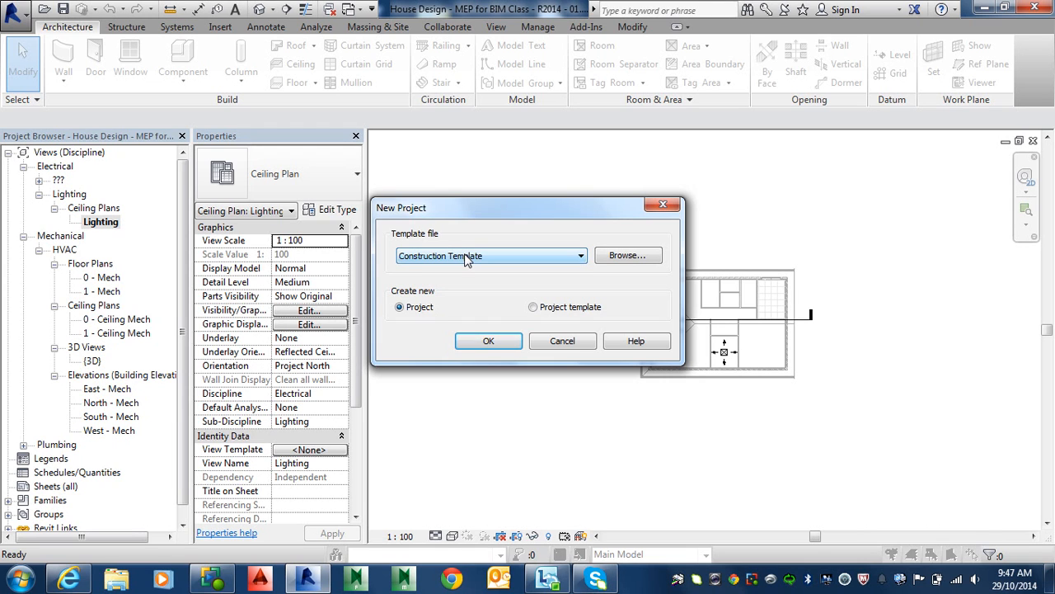
left_click(467, 259)
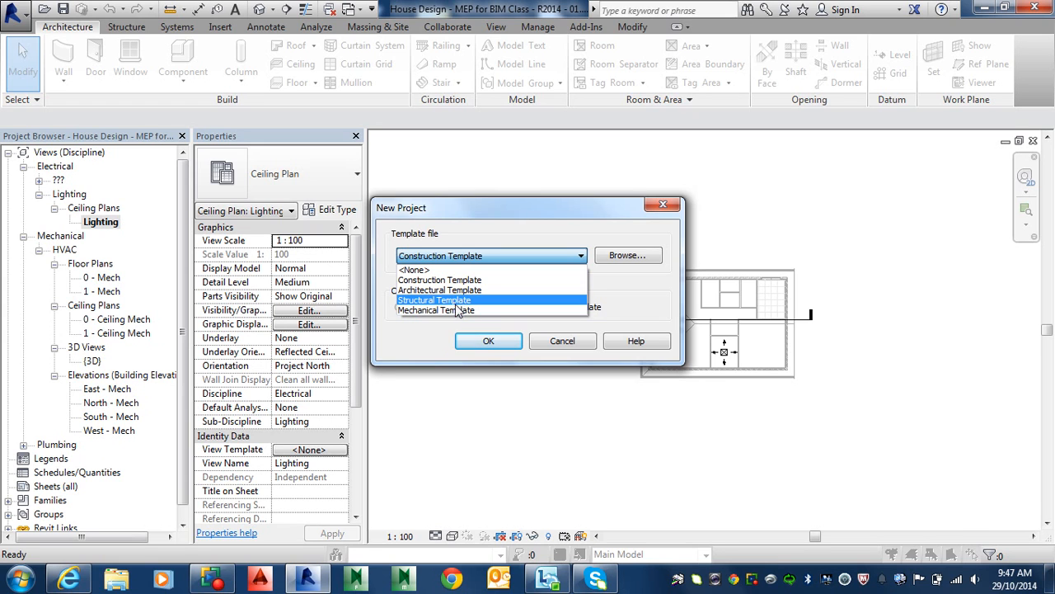
left_click(454, 310)
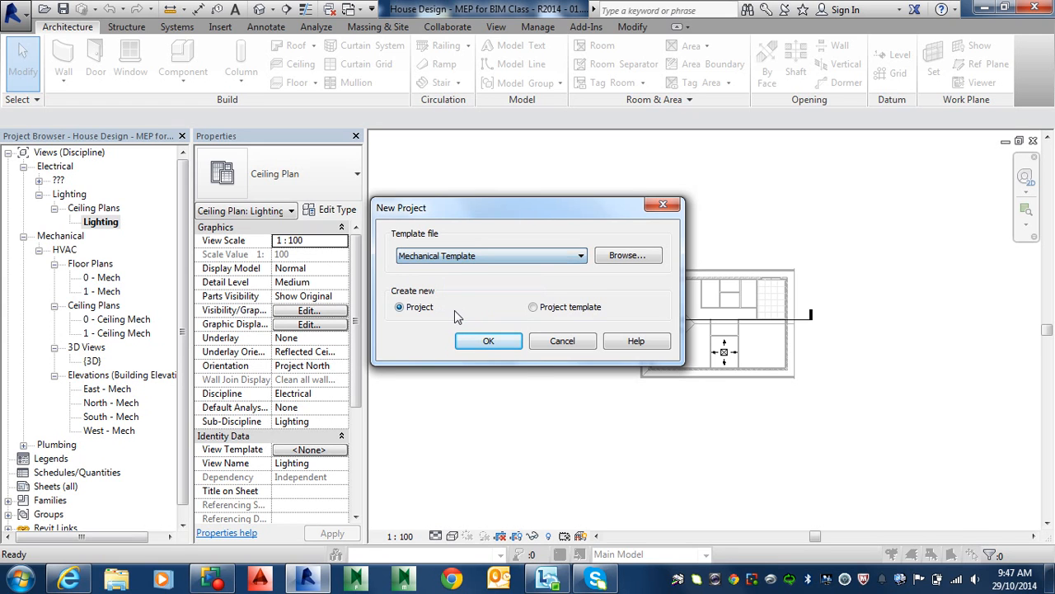
left_click(488, 340)
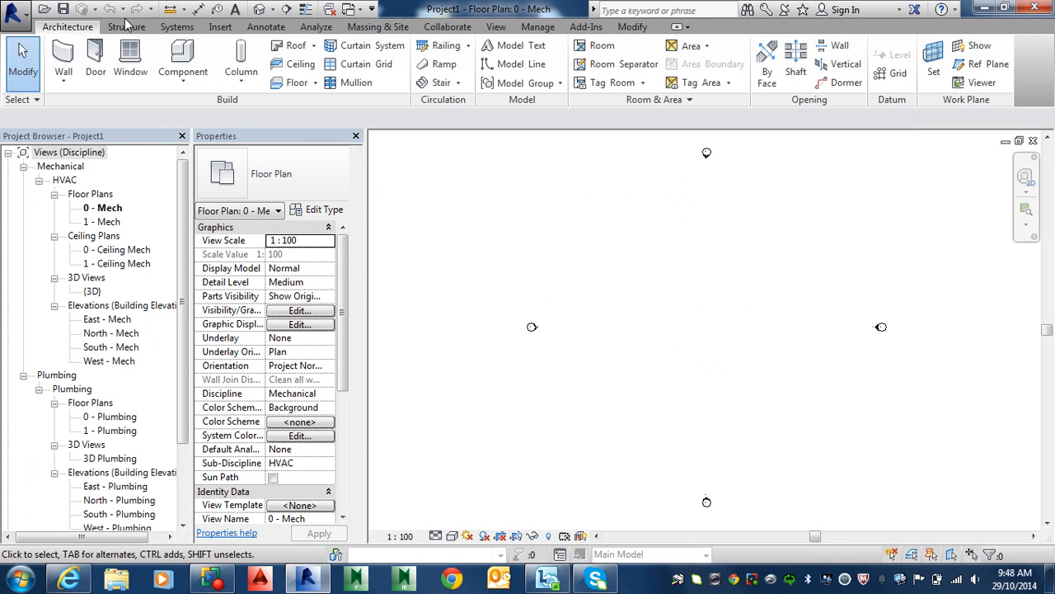
Link the Revit model House Design - Architectural-A-R2014.rvt from the Architectural Project Converted to MEP folder, positioned Auto - Origin to Origin.
left_click(220, 28)
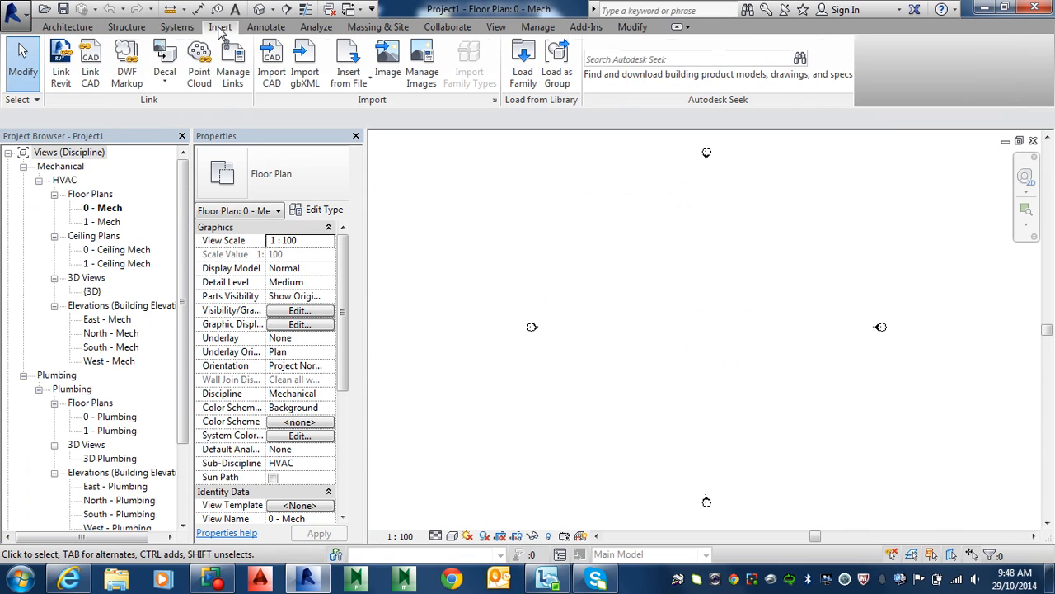
left_click(69, 72)
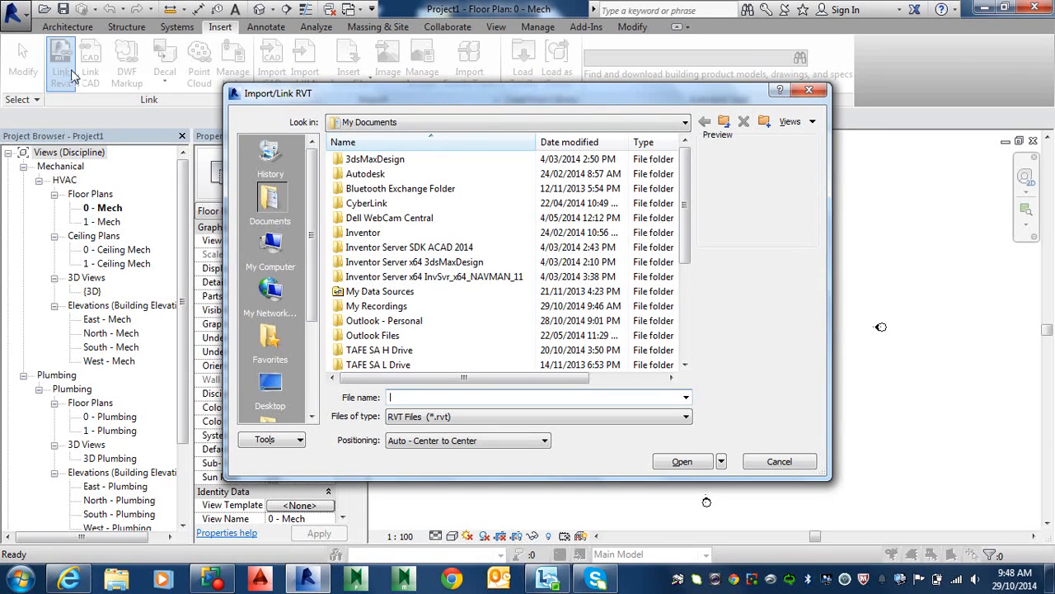
double_click(383, 351)
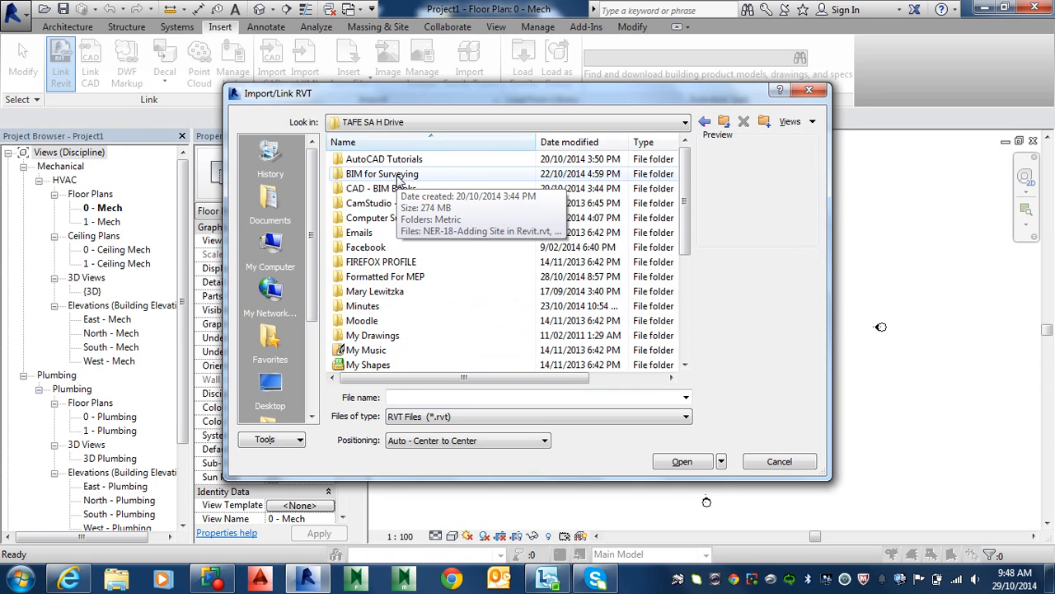
double_click(393, 277)
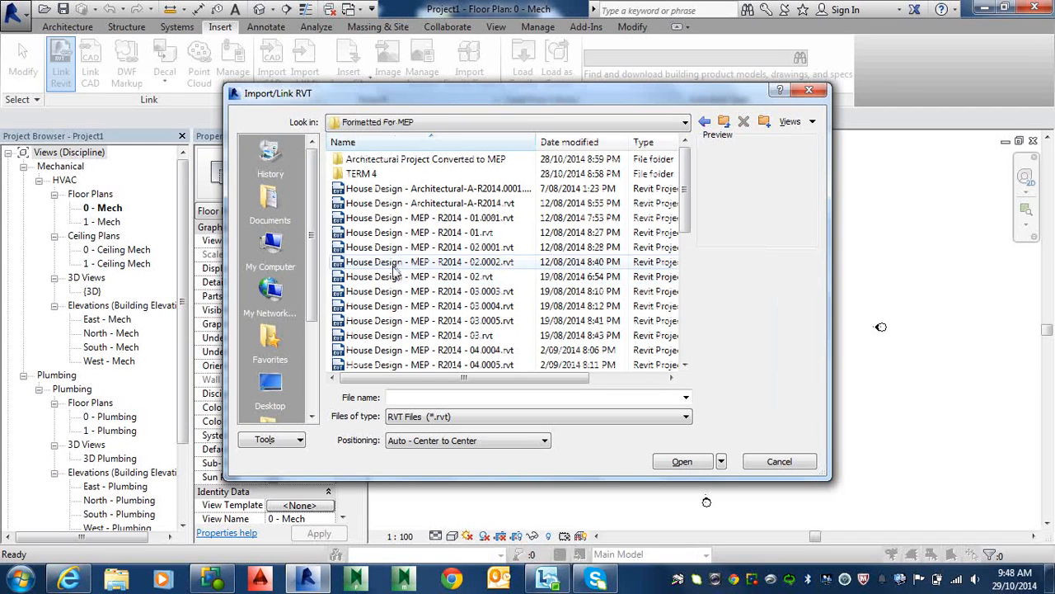
double_click(396, 162)
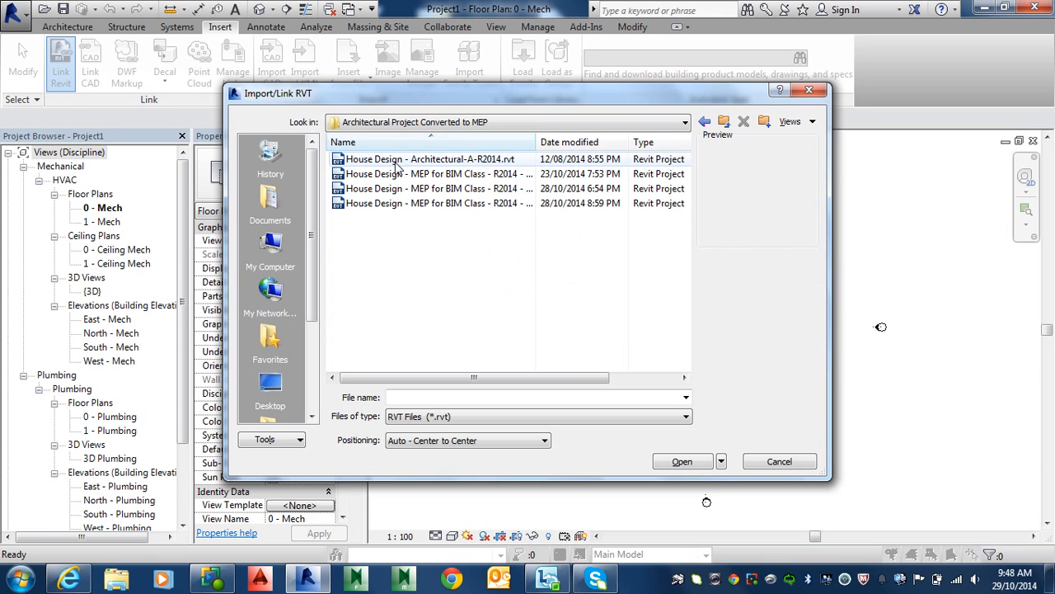
left_click(388, 160)
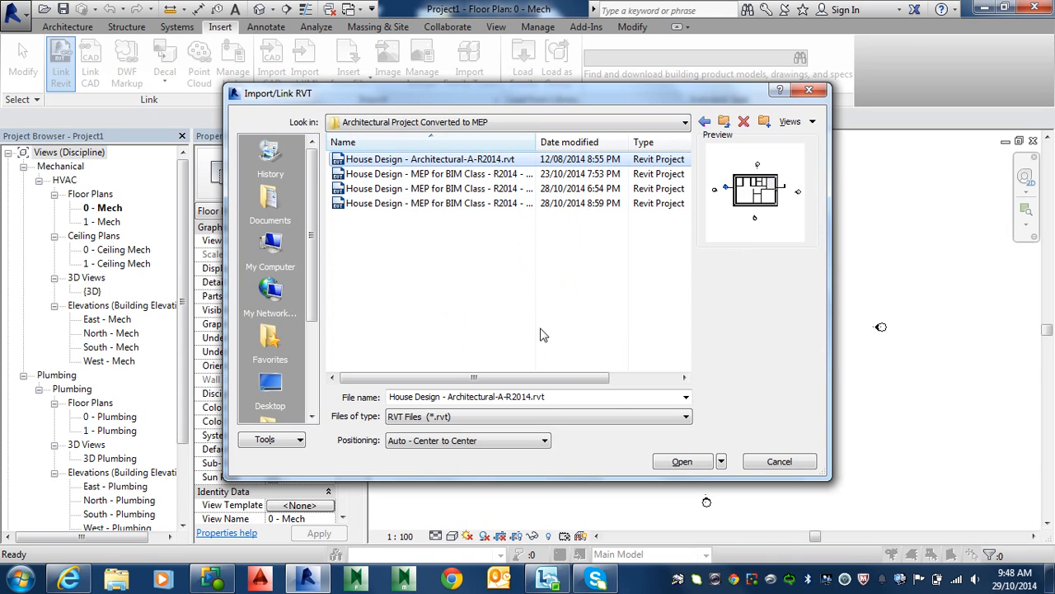
left_click(681, 462)
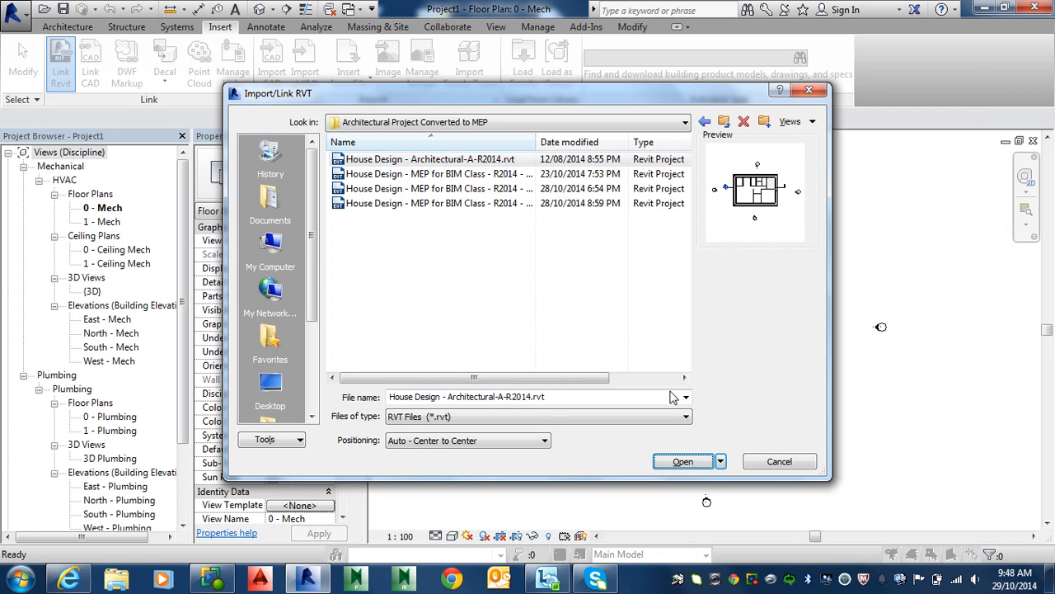
left_click(474, 443)
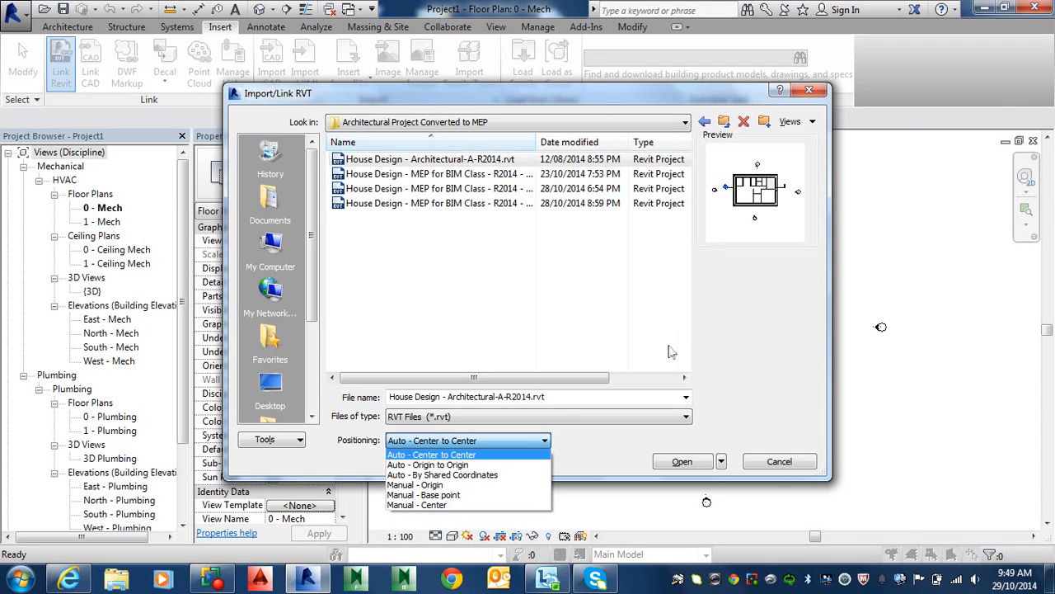
left_click(431, 465)
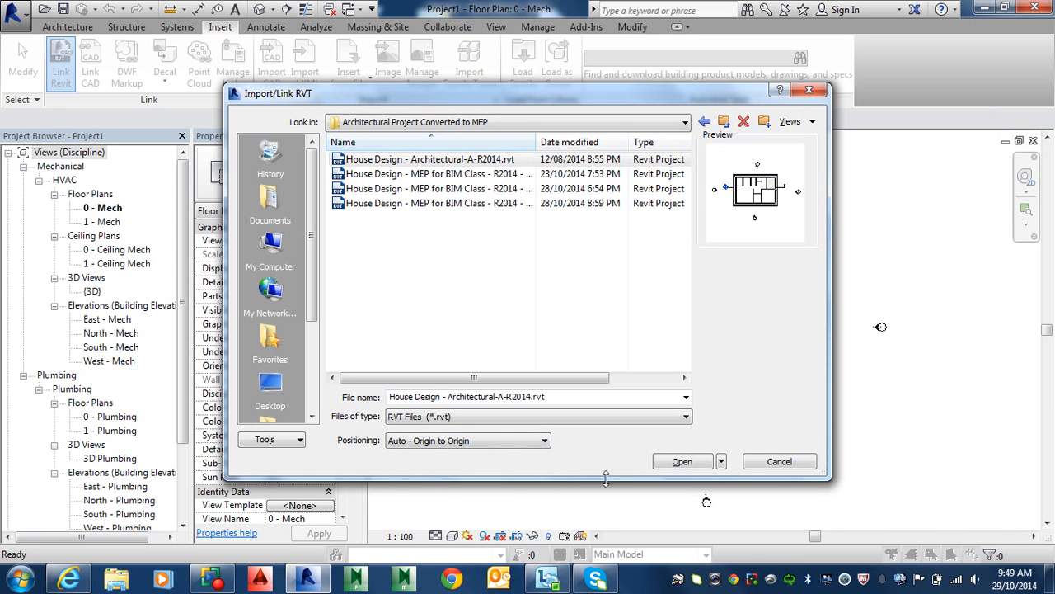
left_click(678, 462)
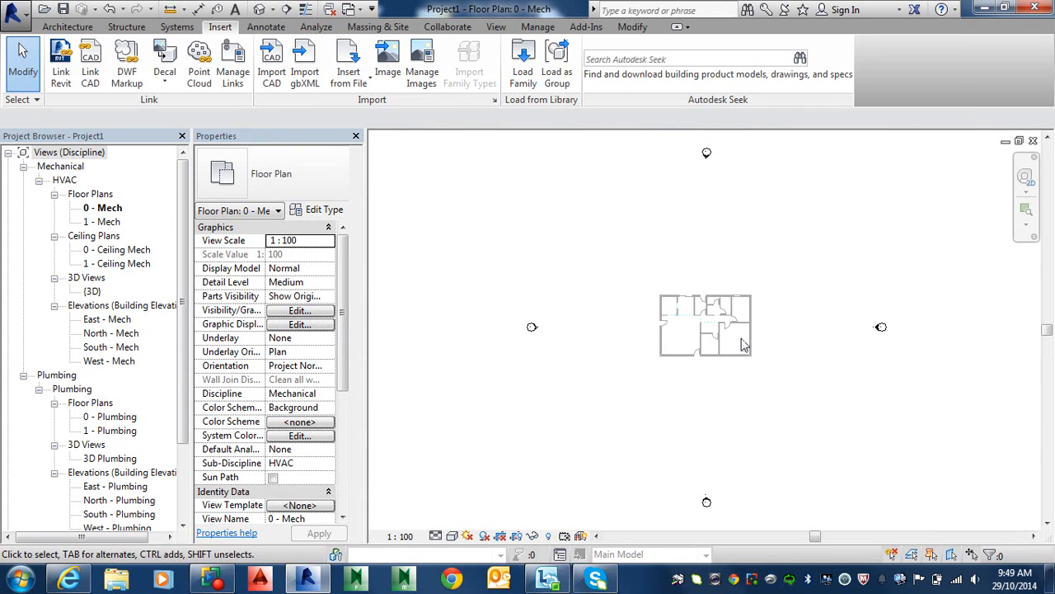
Examine the linked house's walls, doors and room layout in the 0 - Mech floor plan.
scroll(682, 327, "up", 2)
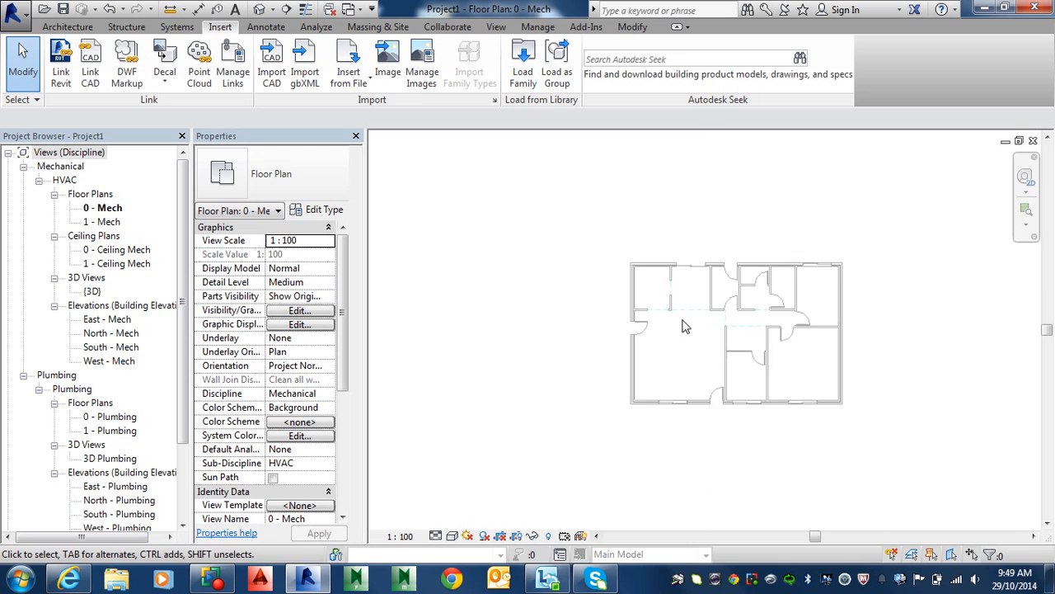
scroll(683, 327, "up", 3)
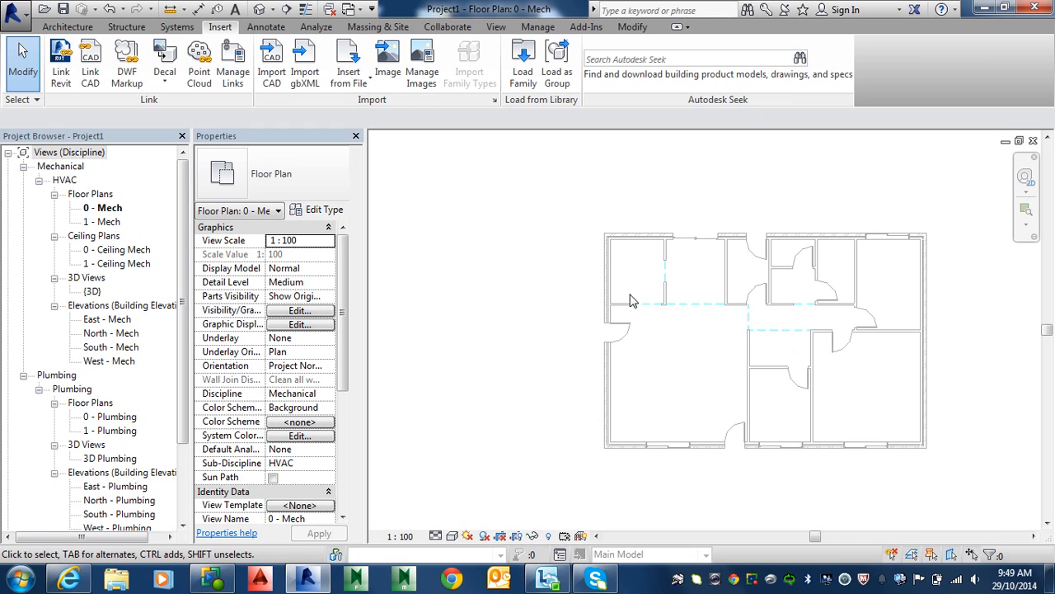
scroll(655, 304, "up", 4)
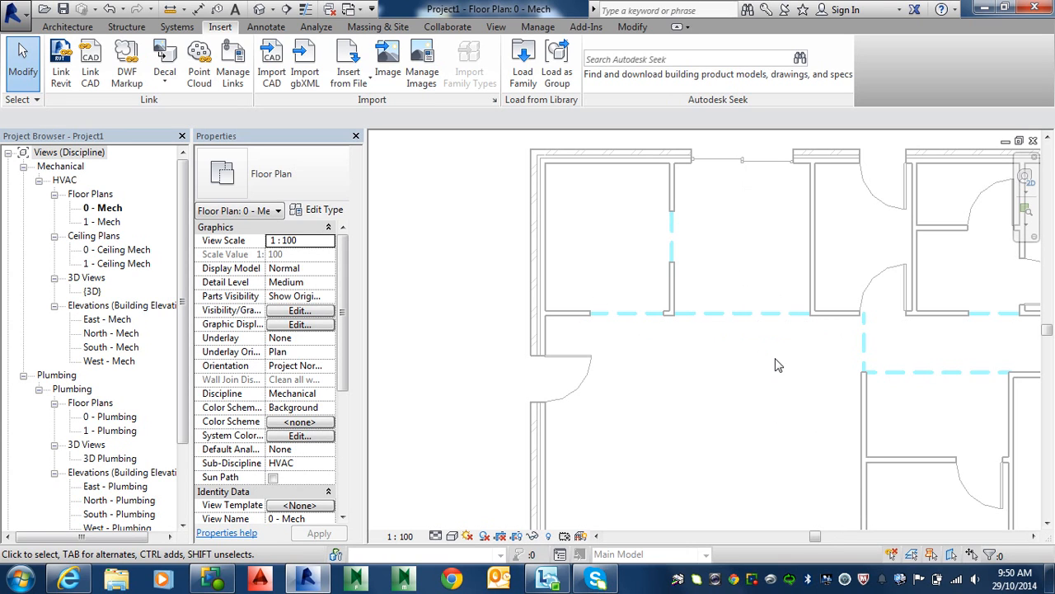
scroll(779, 362, "down", 3)
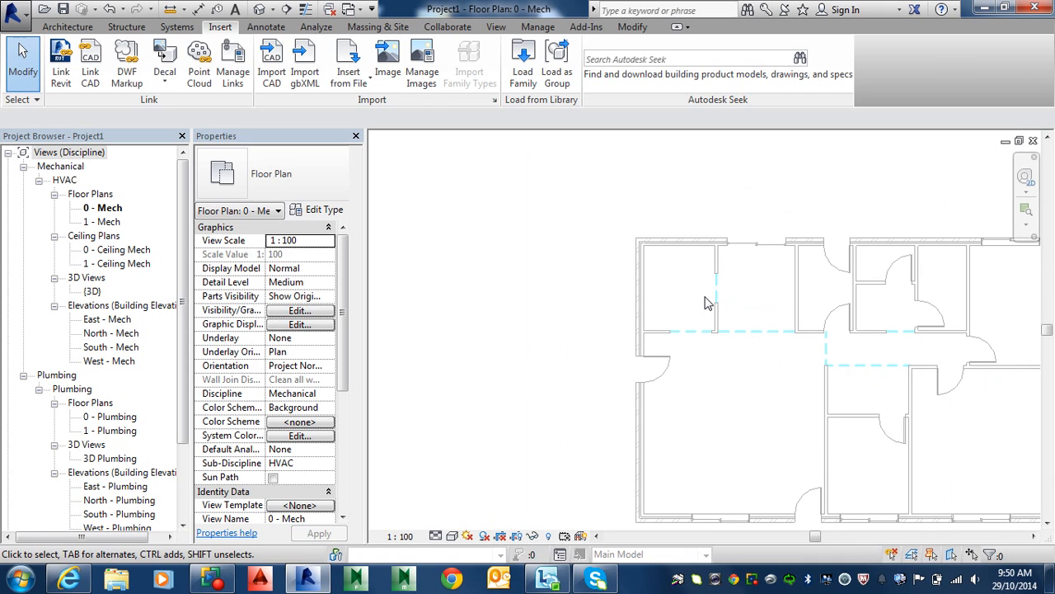
scroll(177, 329, "down", 2)
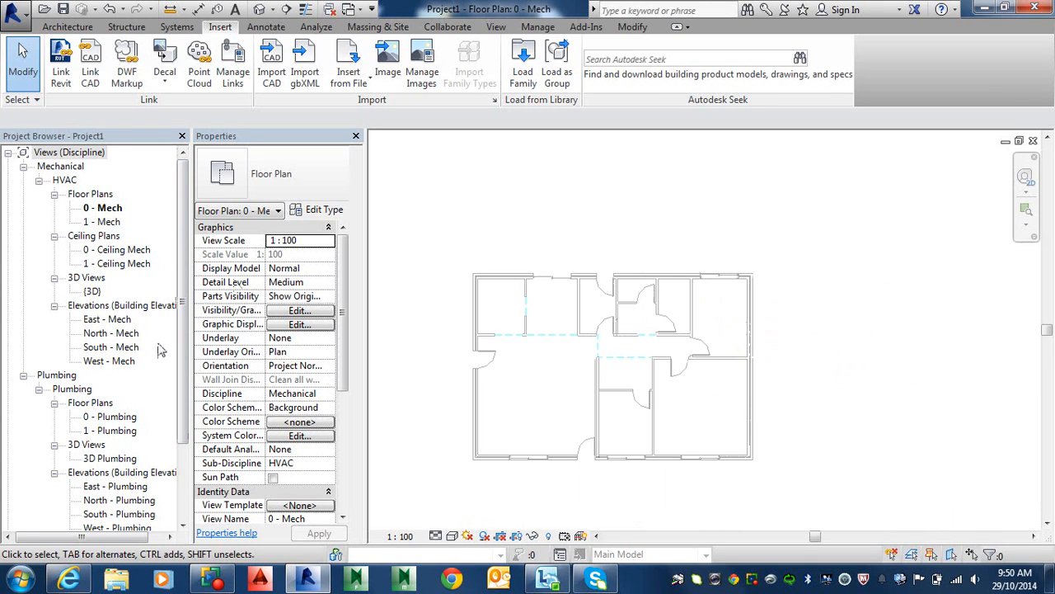
scroll(161, 355, "down", 1)
middle_click_drag(566, 370, 585, 323)
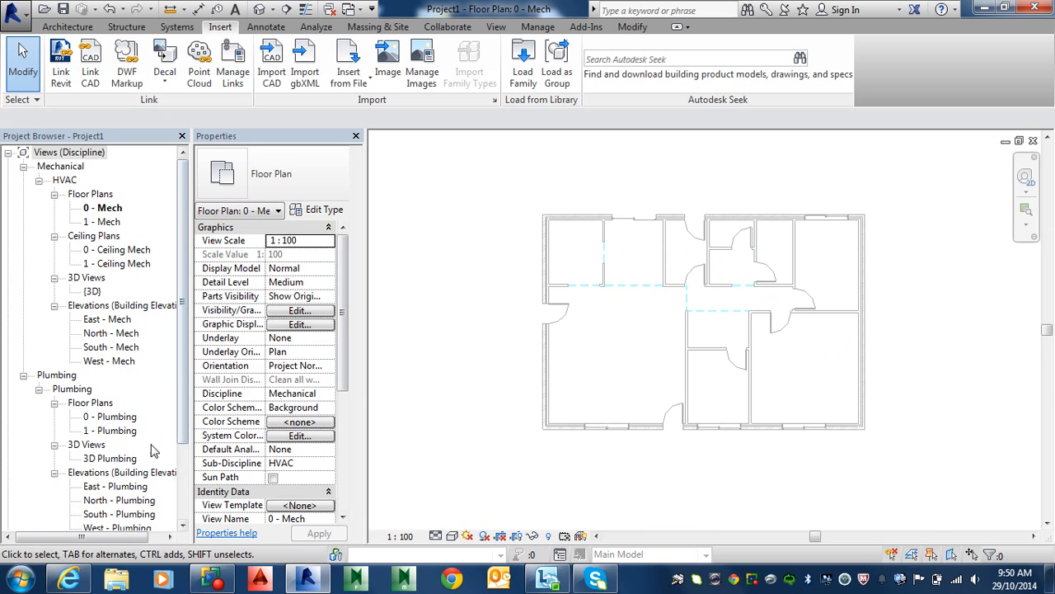
left_click_drag(182, 362, 204, 269)
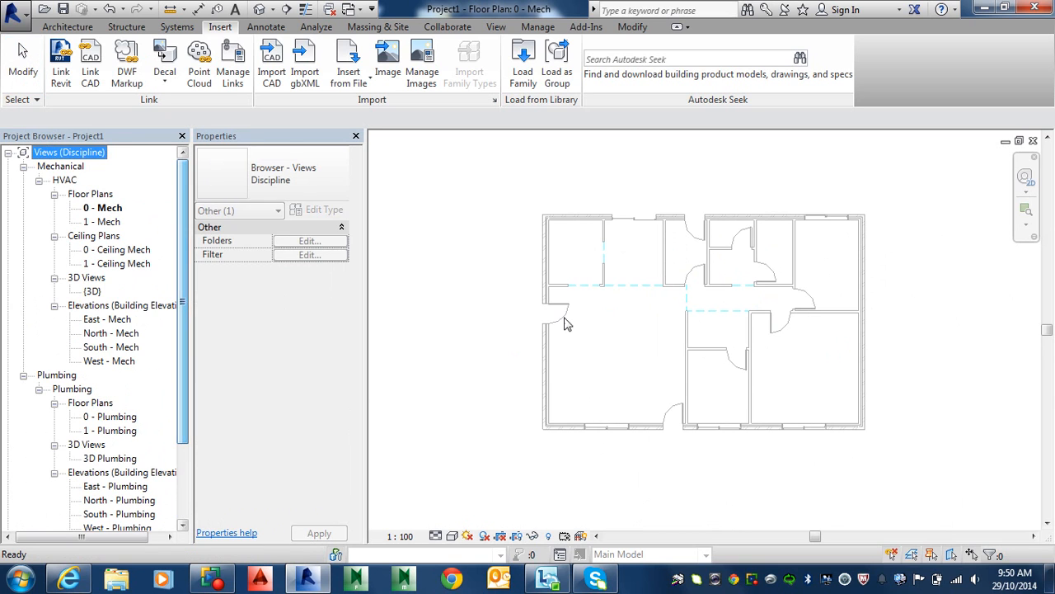
Draw a horizontal building section across the full width of the house, below the corridor, and open its section view.
left_click(286, 9)
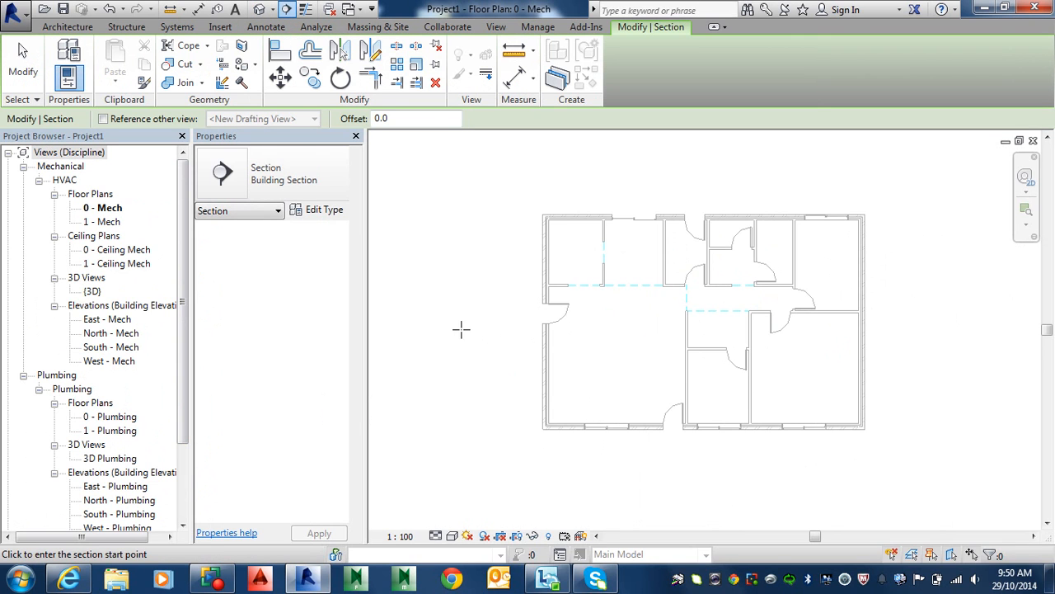
left_click(449, 340)
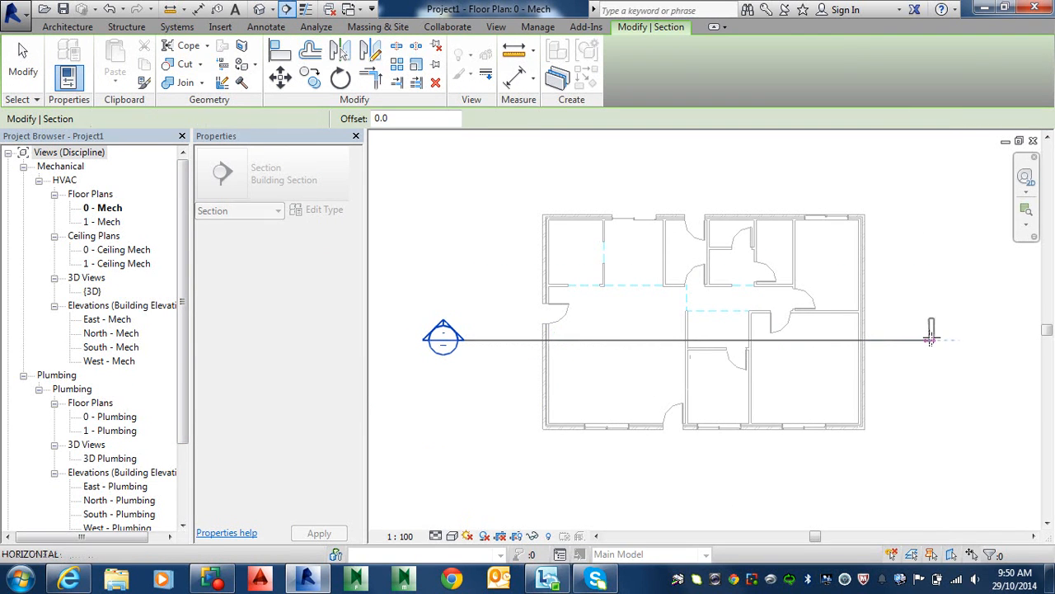
left_click(930, 340)
right_click(444, 323)
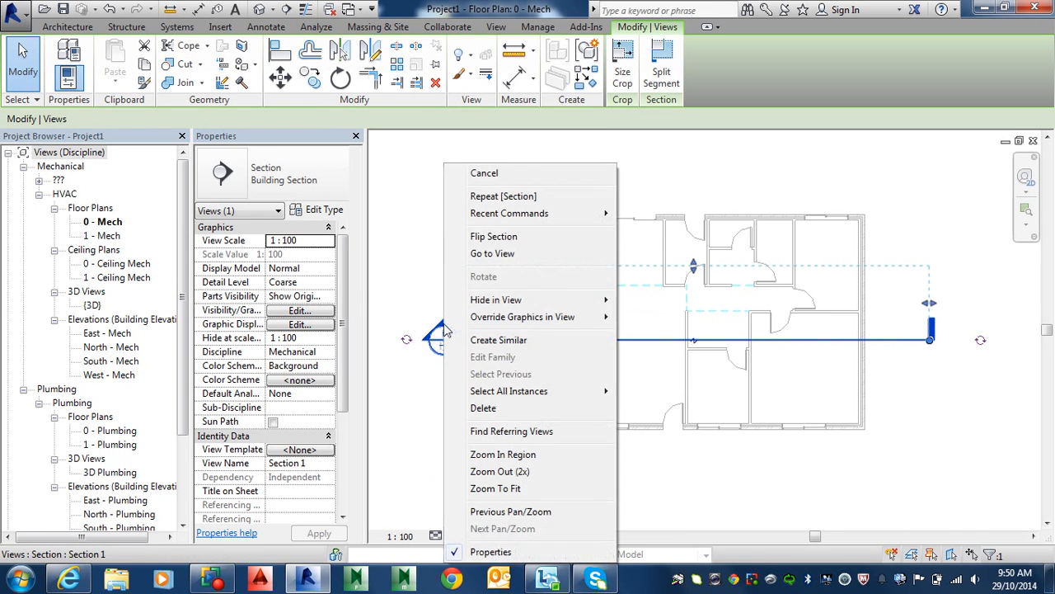
left_click(494, 253)
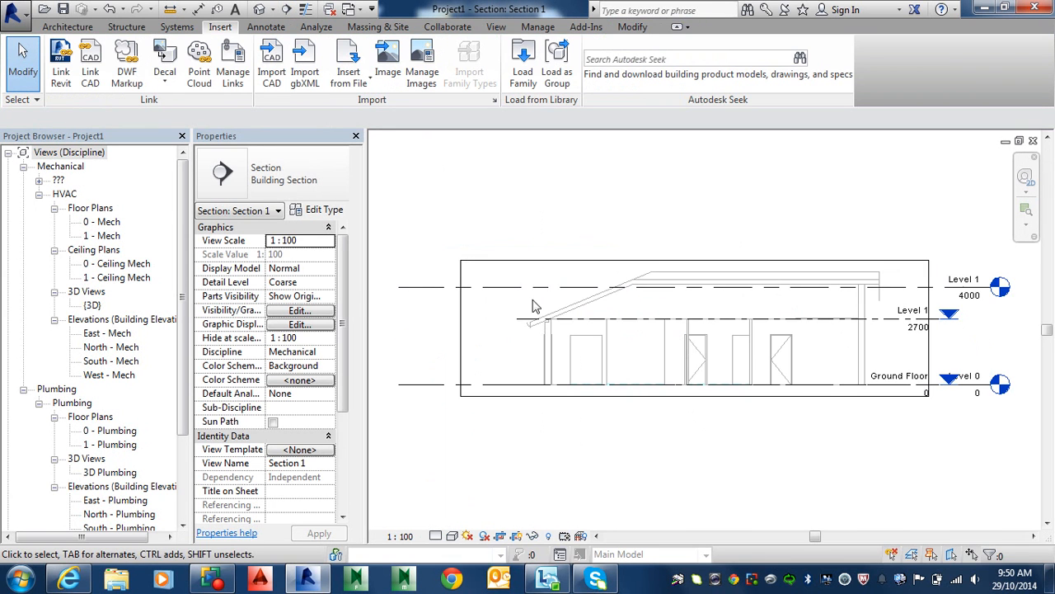
Examine the section's roof, ceiling and level lines, comparing the linked model's levels with the project's own levels.
scroll(608, 330, "up", 6)
middle_click_drag(506, 330, 596, 412)
scroll(608, 400, "up", 2)
scroll(624, 383, "down", 3)
scroll(627, 383, "up", 3)
scroll(707, 388, "down", 3)
scroll(709, 387, "up", 2)
scroll(709, 386, "up", 1)
middle_click_drag(746, 381, 483, 388)
middle_click_drag(1014, 399, 968, 396)
scroll(759, 388, "up", 4)
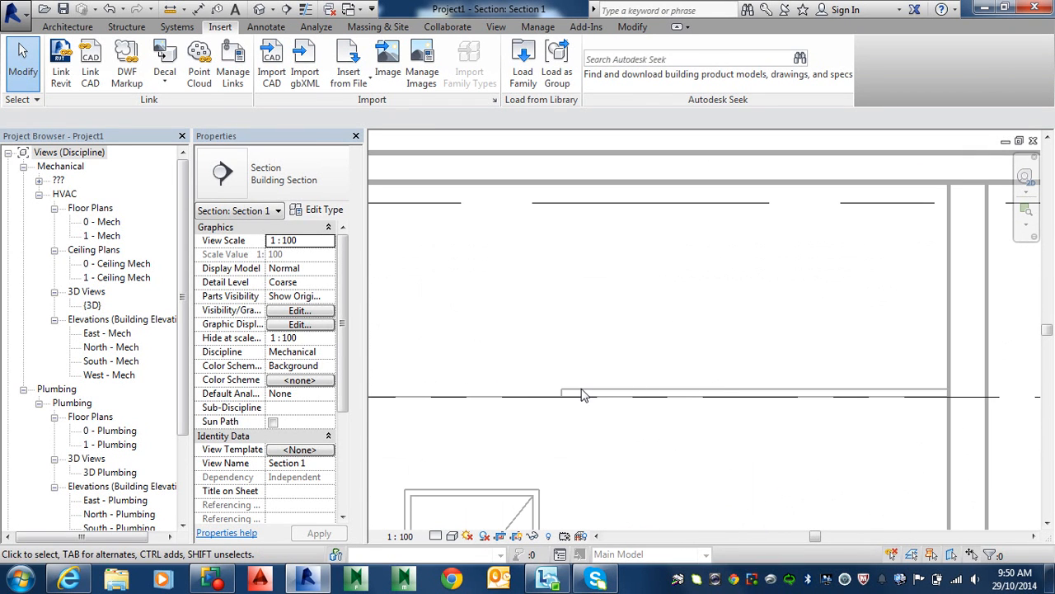
scroll(622, 388, "down", 2)
scroll(470, 397, "down", 1)
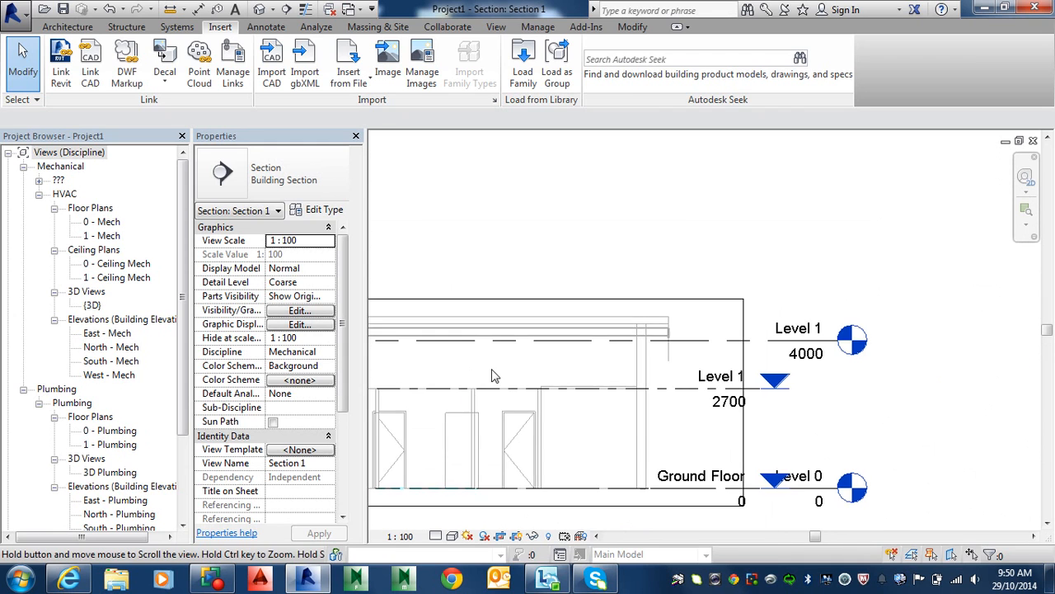
middle_click_drag(470, 396, 817, 405)
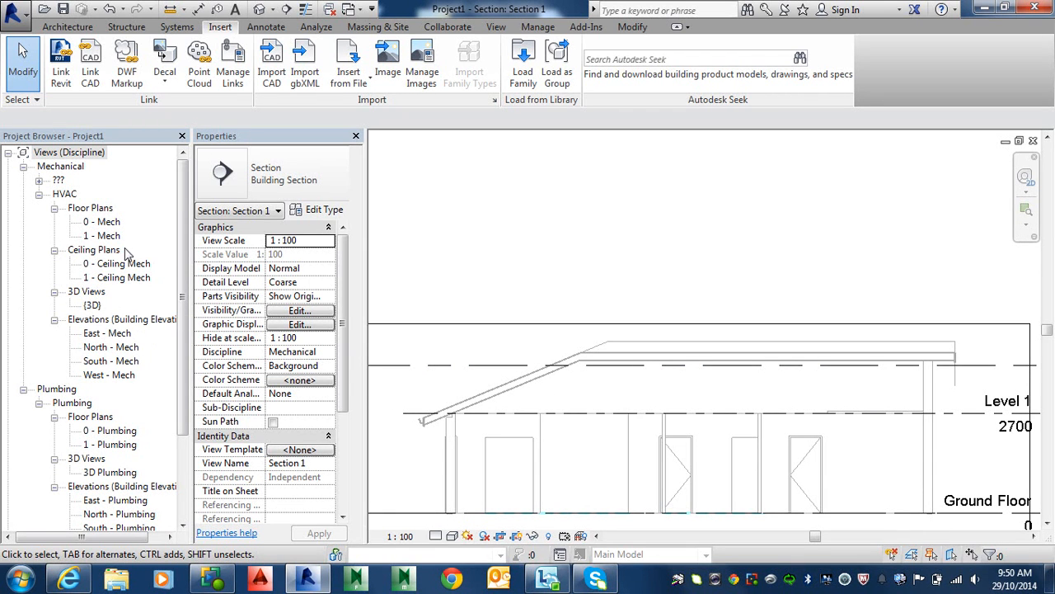
Open the 0 - Ceiling Mech ceiling plan and start a lighting fixture, agreeing to load a family for it.
left_click(39, 181)
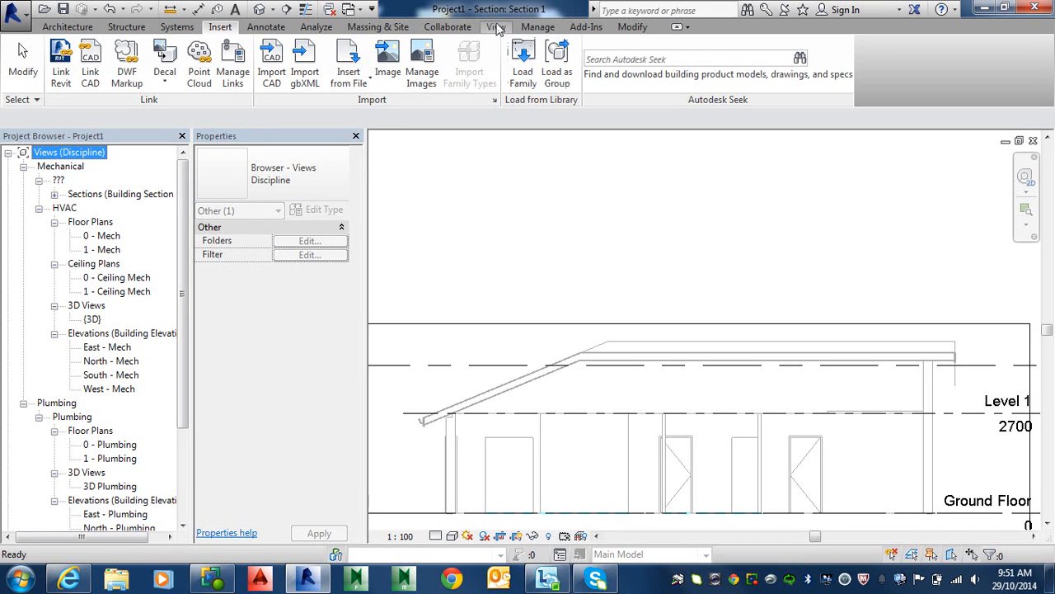
double_click(129, 280)
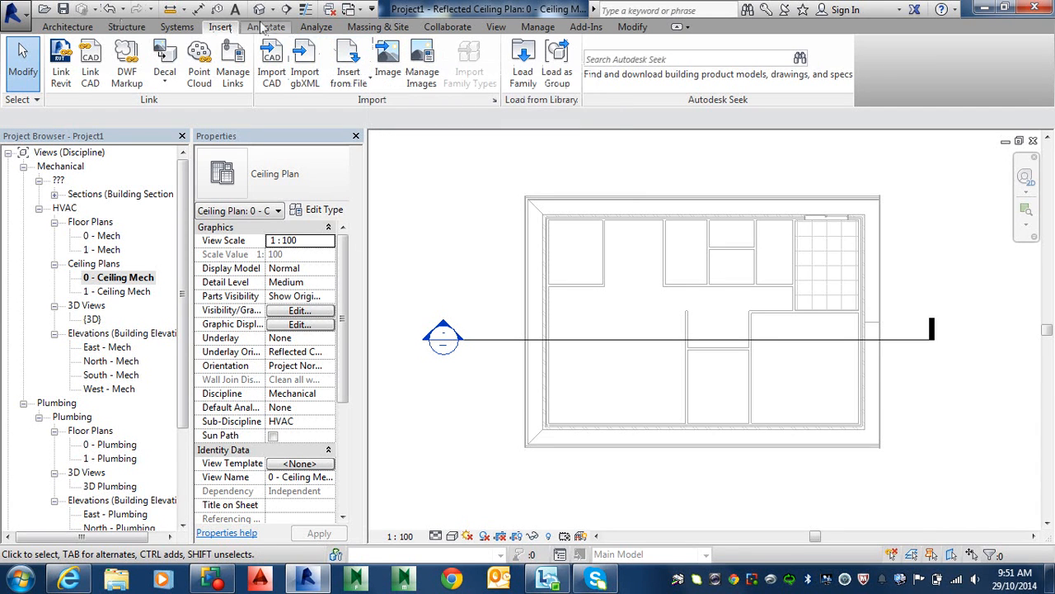
left_click(177, 27)
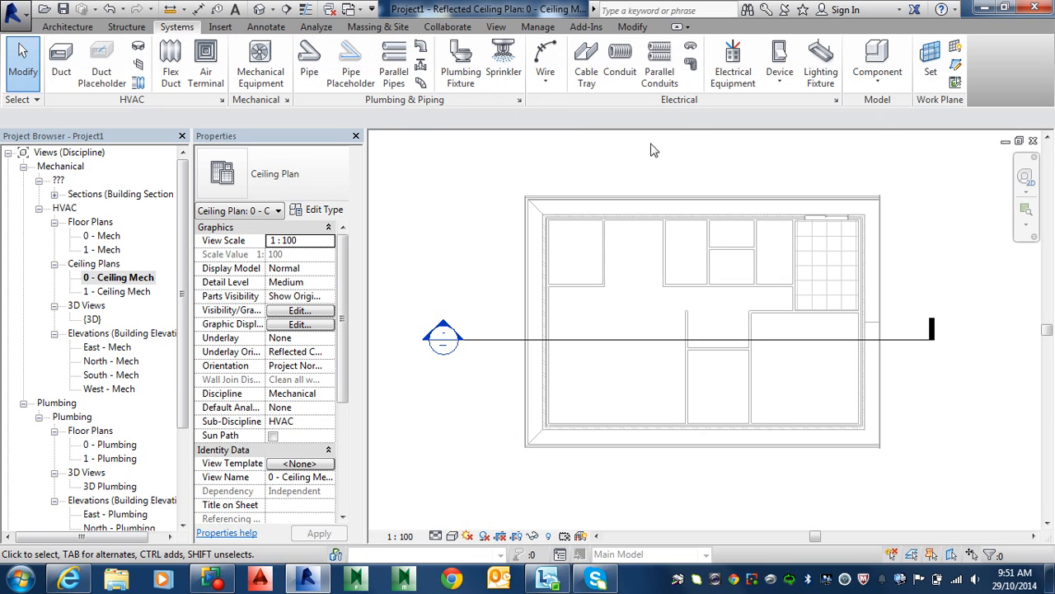
left_click(821, 64)
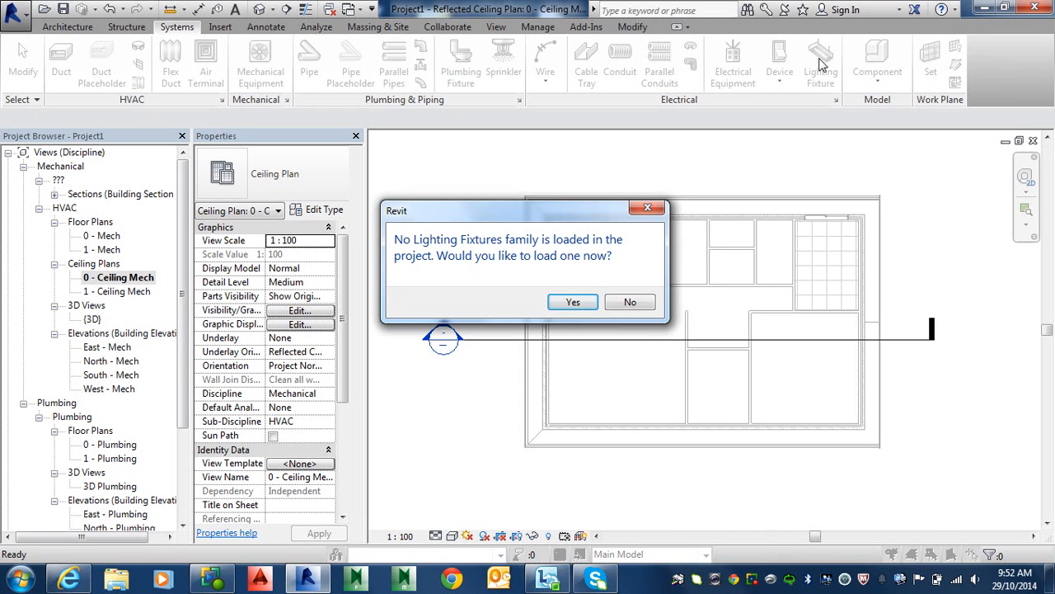
left_click(576, 303)
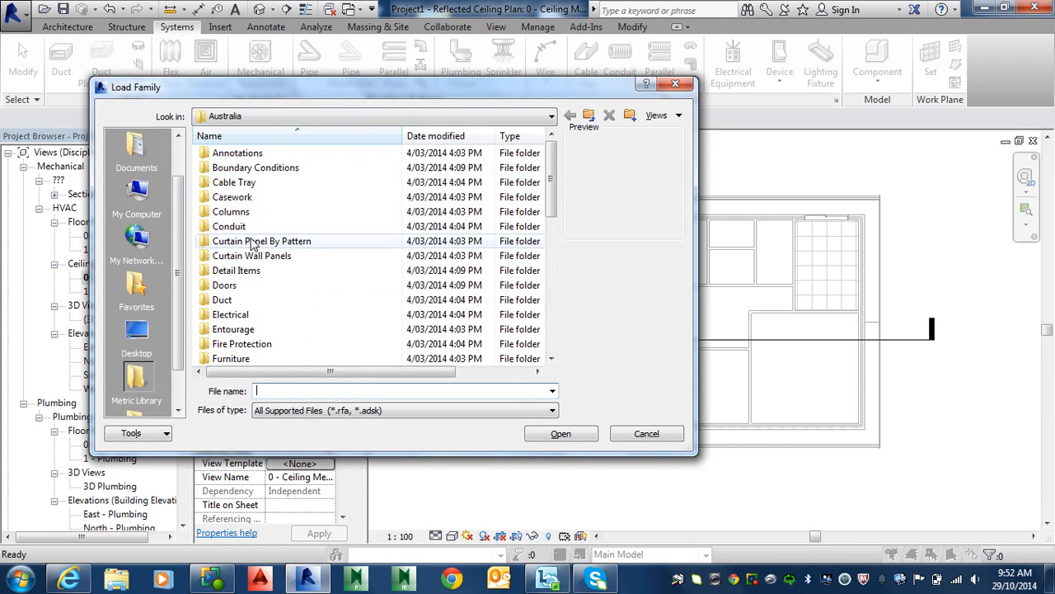
Load the family Ceiling Light - Flat Round.rfa from the library's Lighting, MEP, Internal folder.
left_click(241, 317)
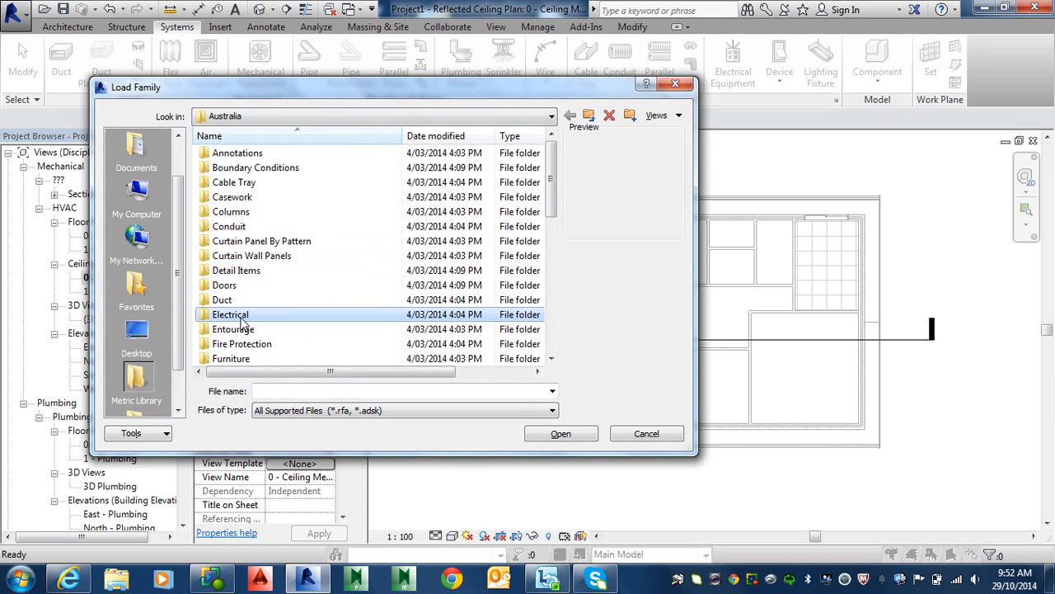
scroll(241, 326, "down", 2)
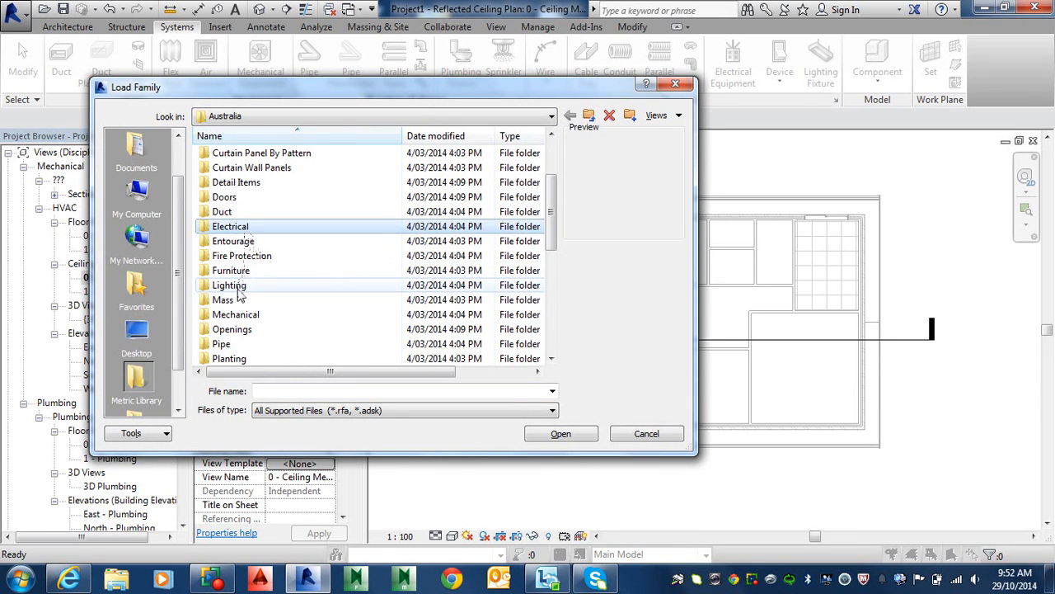
double_click(239, 287)
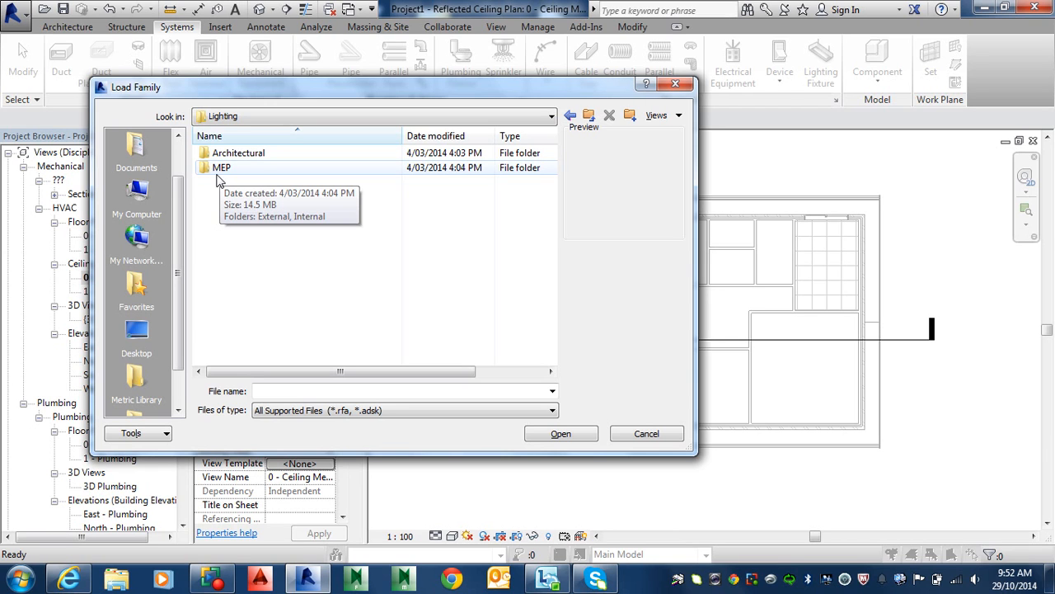
double_click(219, 169)
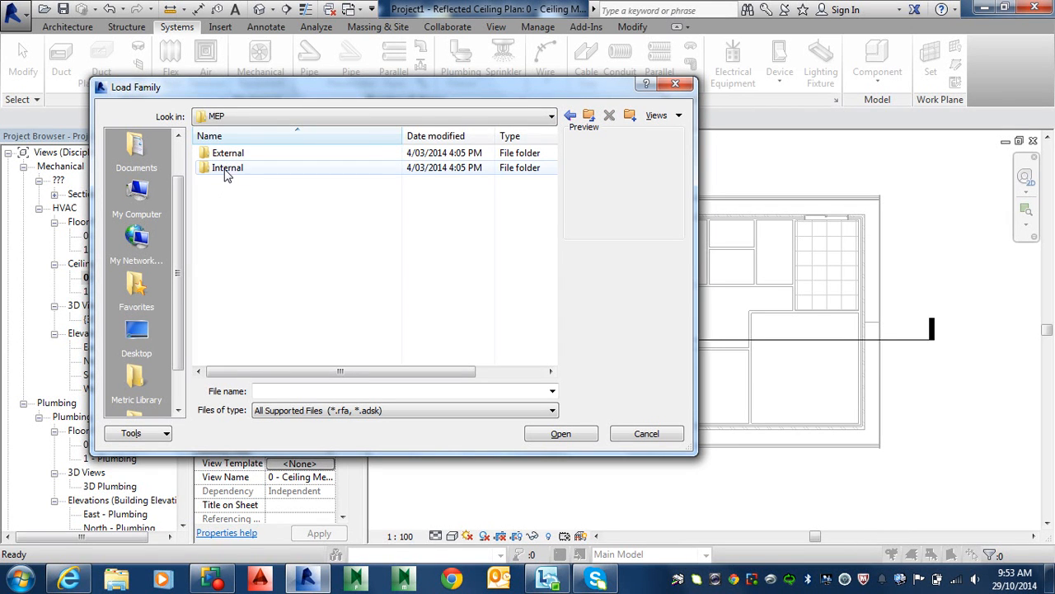
double_click(226, 169)
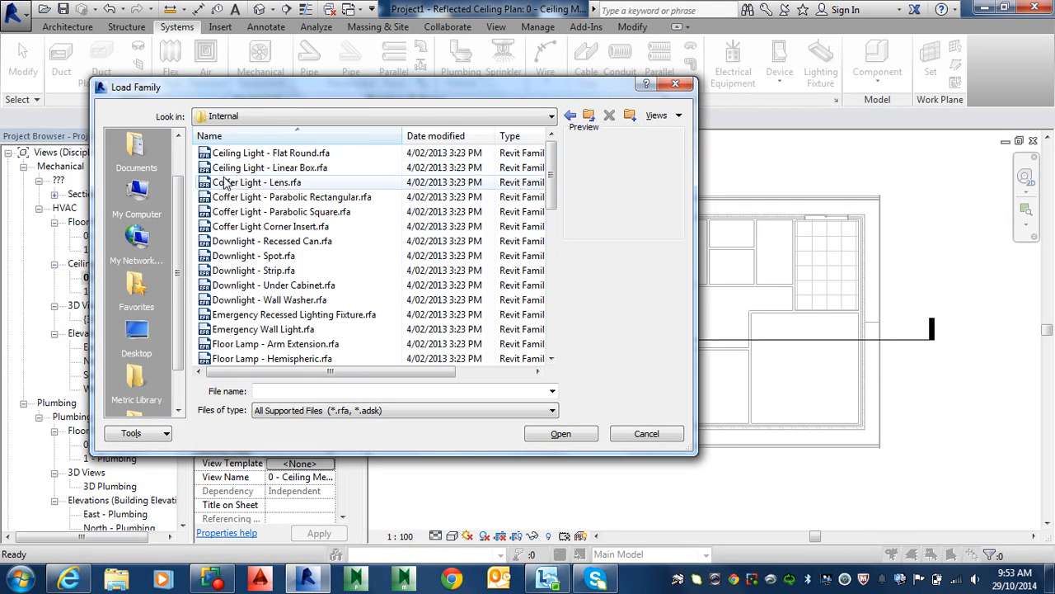
left_click(286, 154)
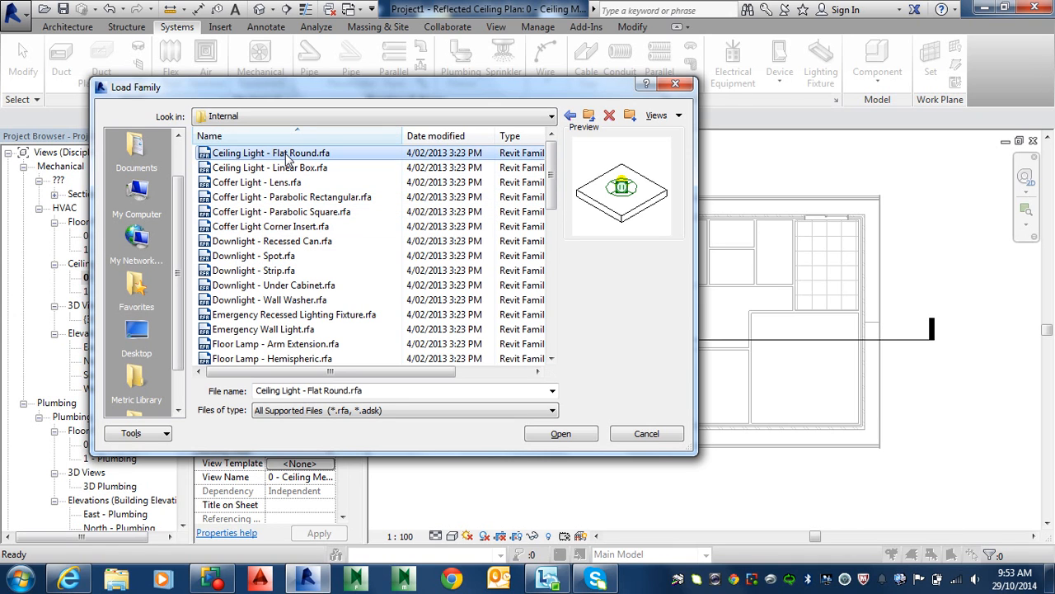
left_click(292, 169)
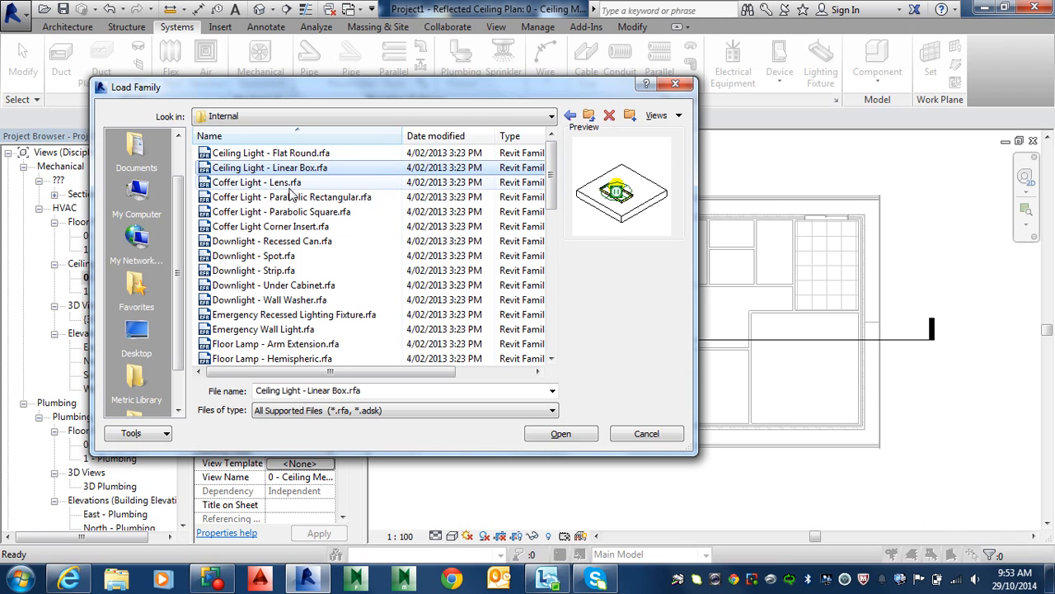
left_click(293, 183)
left_click(294, 198)
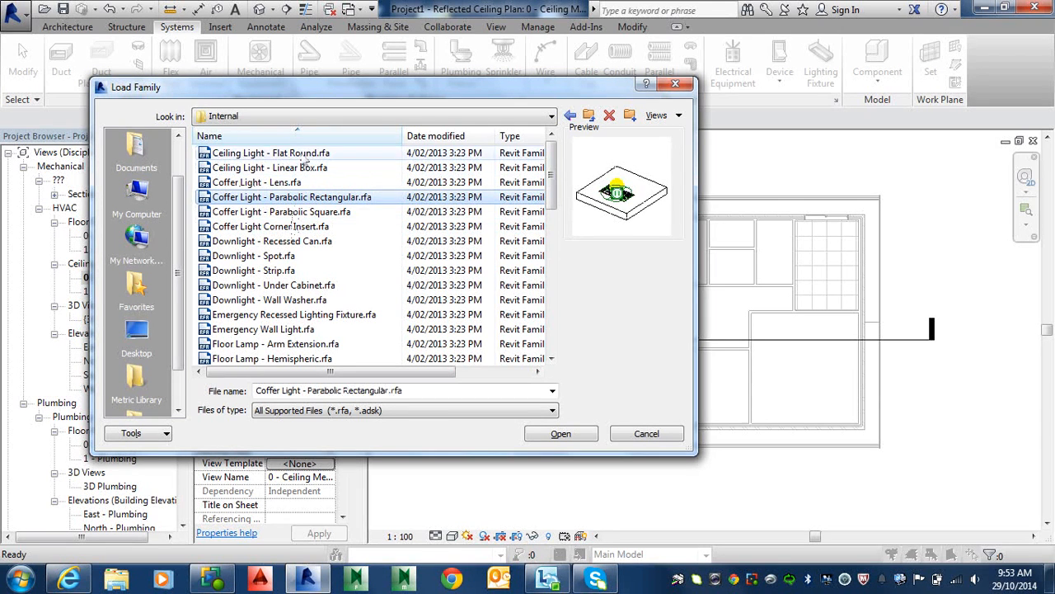
left_click(286, 153)
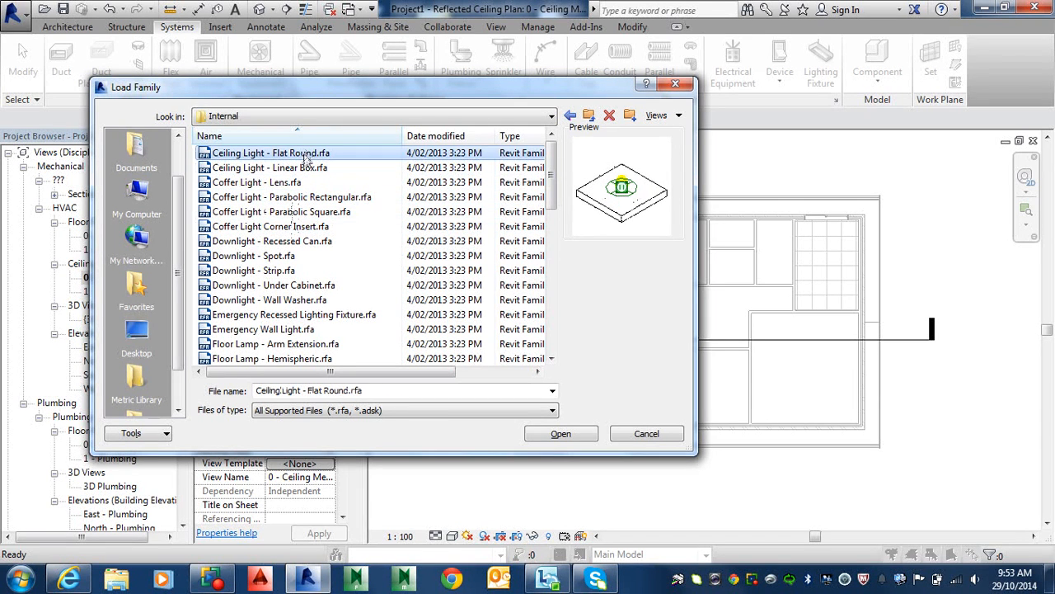
left_click(559, 437)
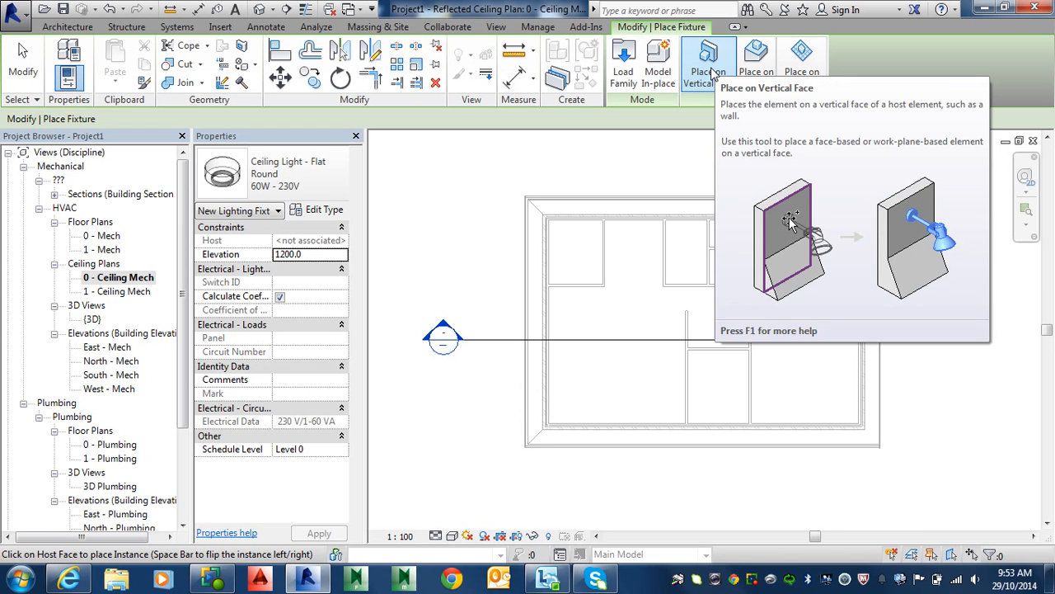
Place a flat round ceiling light on the Level 0 work plane, in the upper alcove beside the upper-left room.
left_click(811, 76)
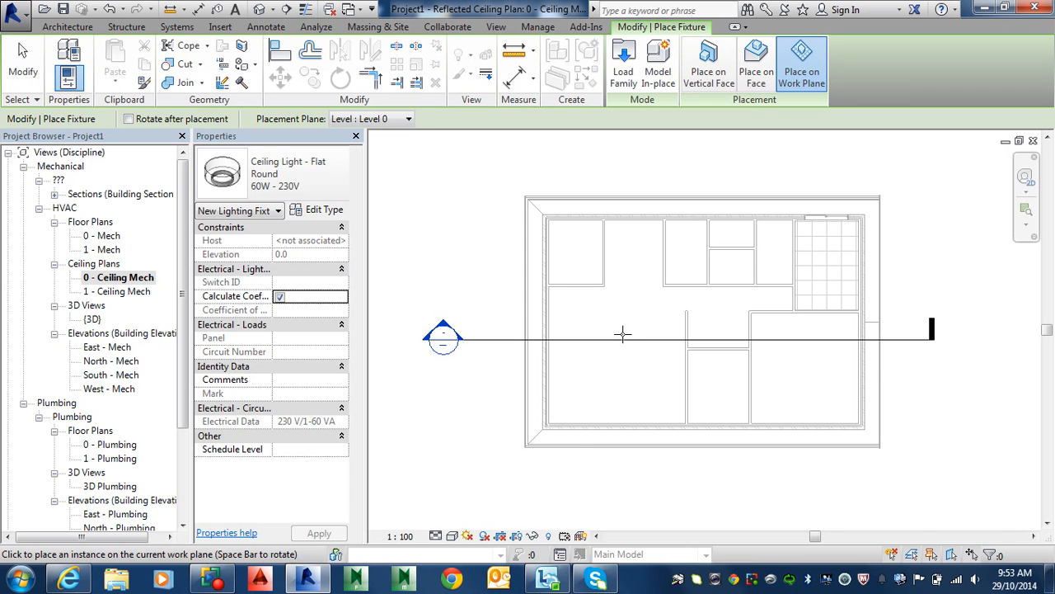
left_click(633, 256)
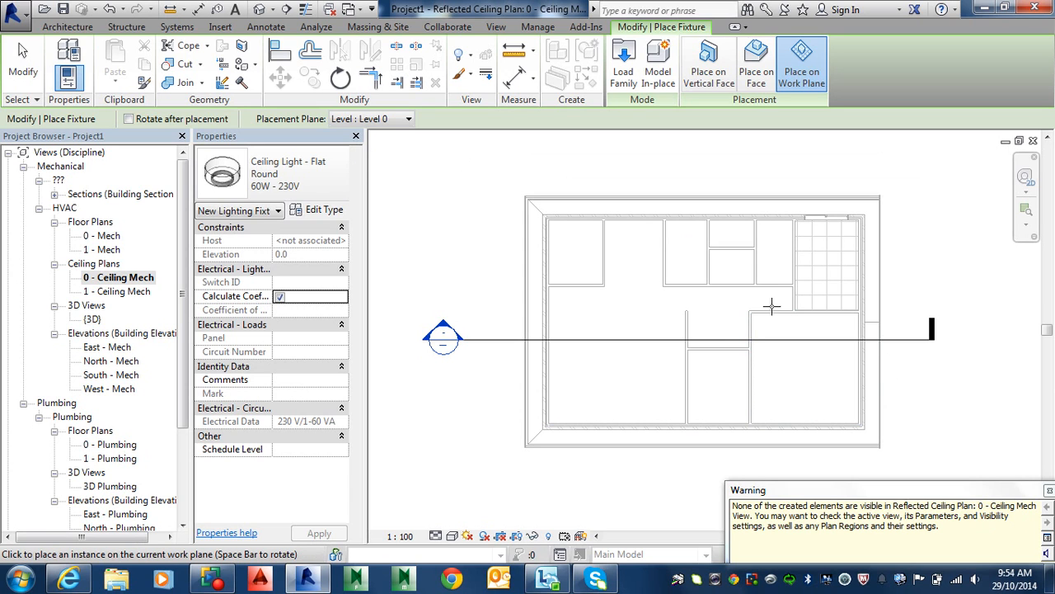
left_click(1050, 491)
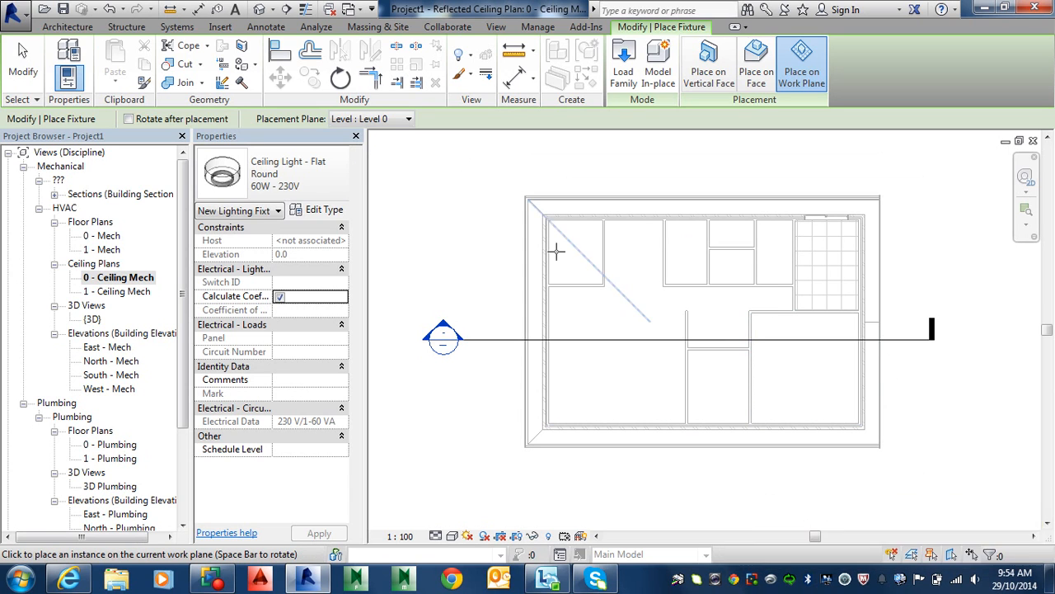
Place another flat round ceiling light in the same alcove with the placement plane set to Level 1.
left_click(408, 120)
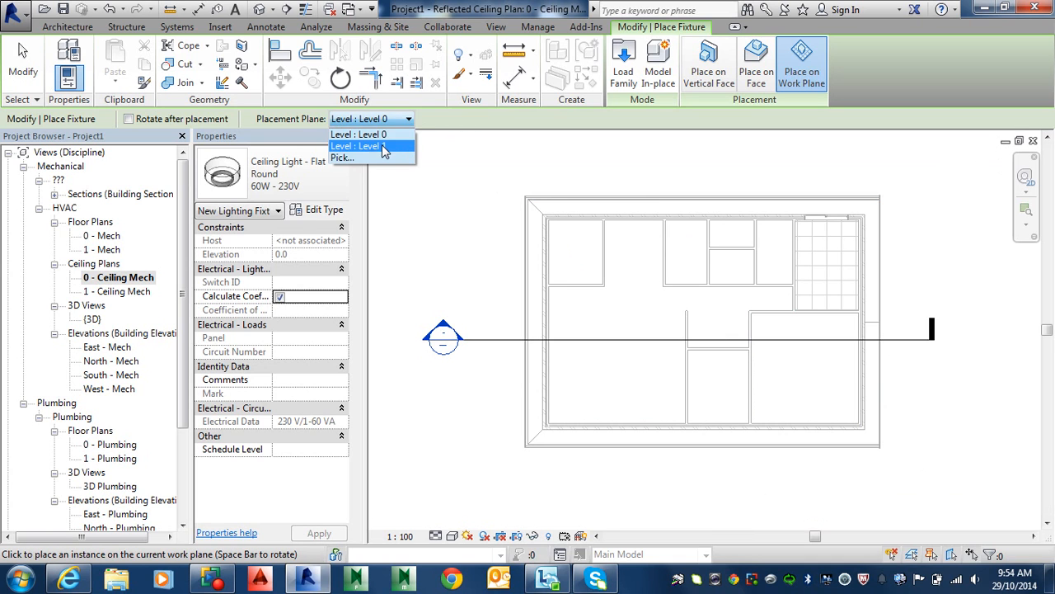
left_click(394, 146)
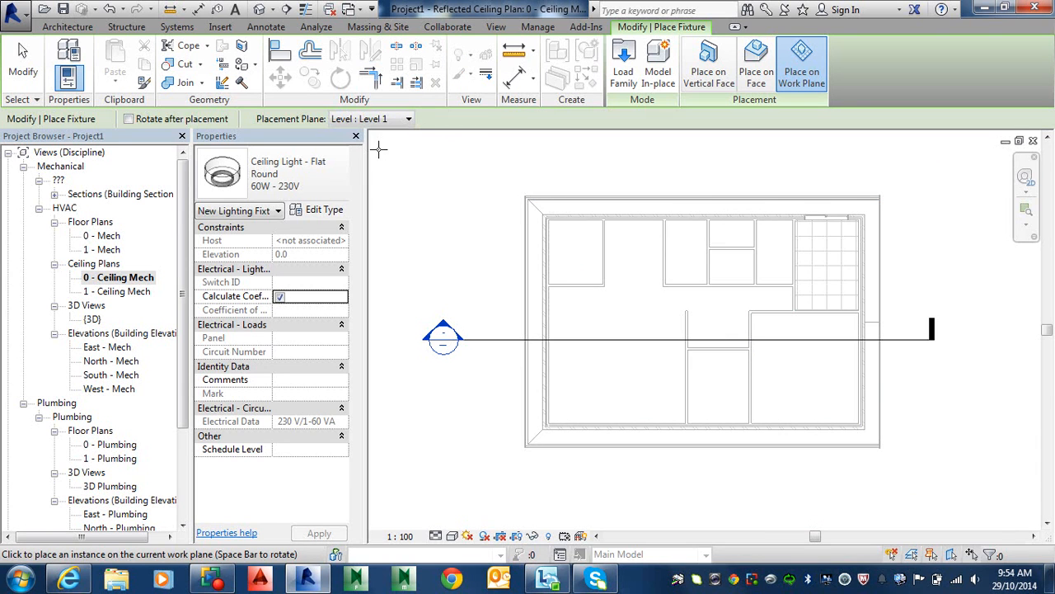
left_click(633, 253)
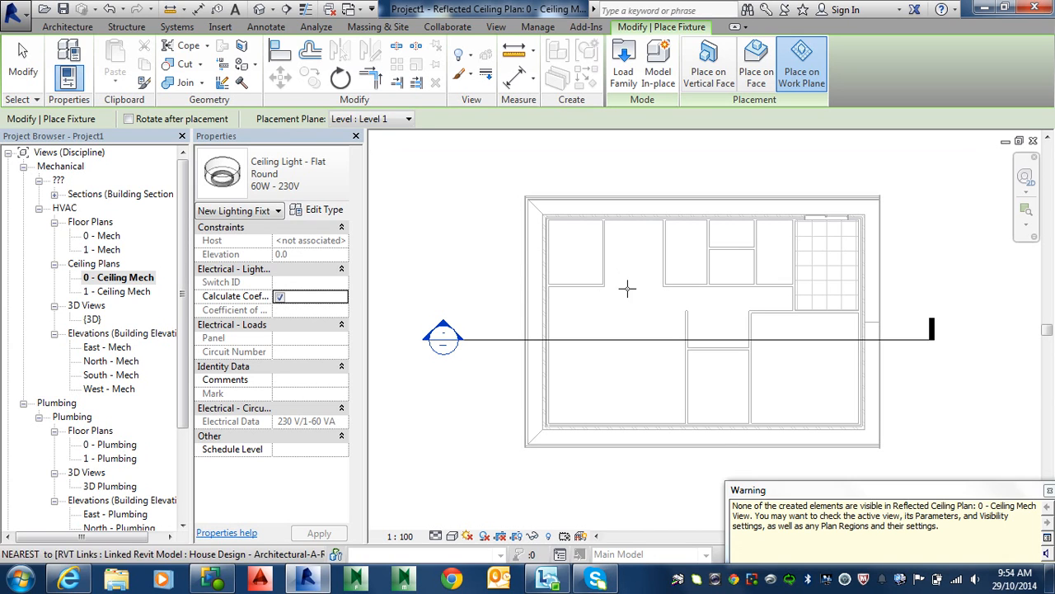
left_click(1050, 491)
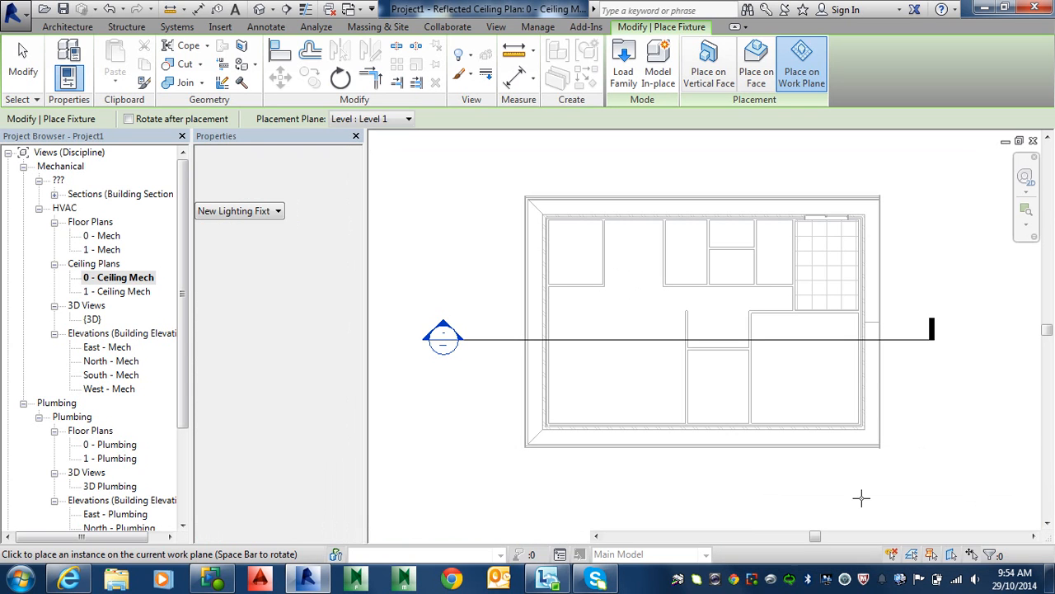
Examine the heights of the placed ceiling lights against the house in the default 3D view, and check Section 1 for them.
left_click(259, 9)
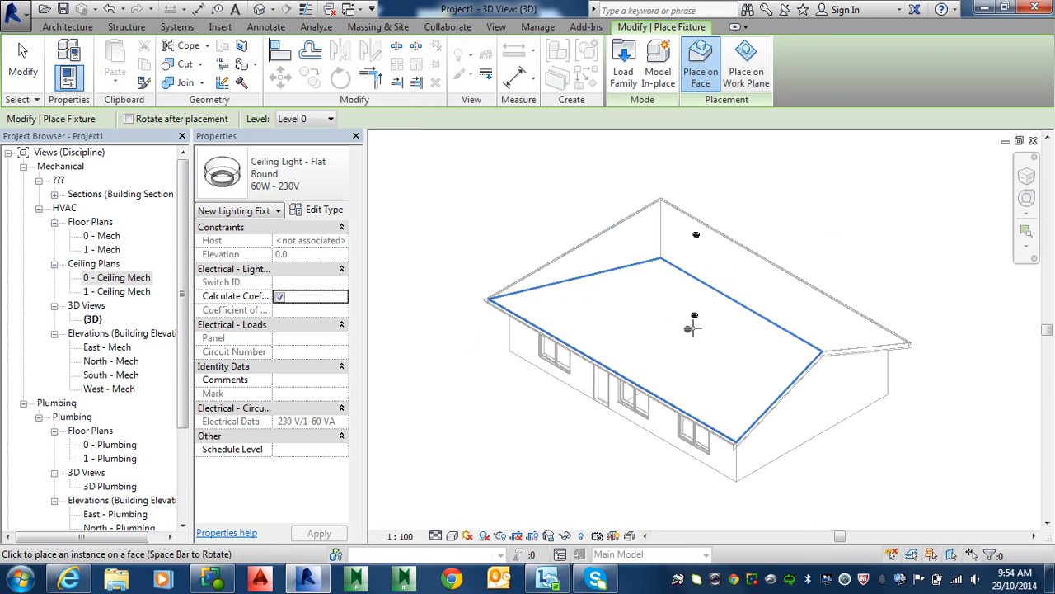
middle_click_drag(679, 356, 759, 316, "shift")
middle_click_drag(695, 321, 766, 326, "shift")
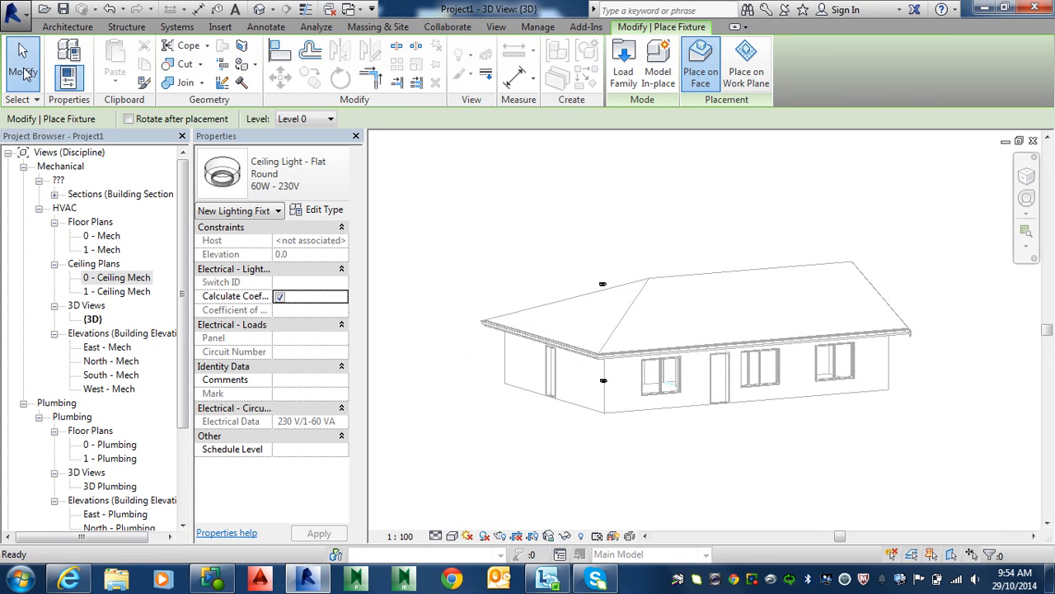
key("Escape")
middle_click_drag(737, 365, 659, 384, "shift")
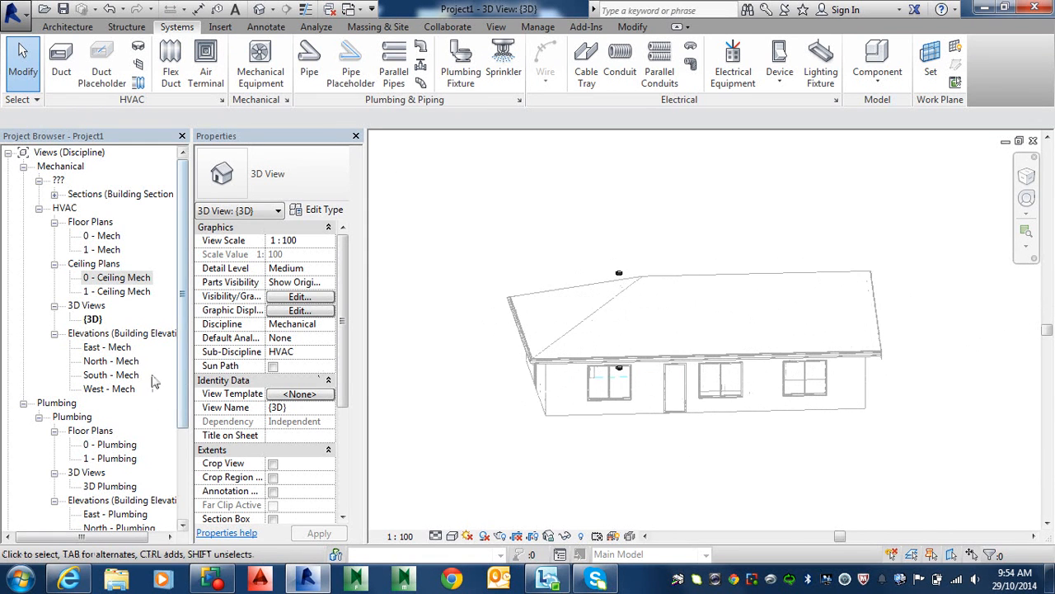
left_click(55, 195)
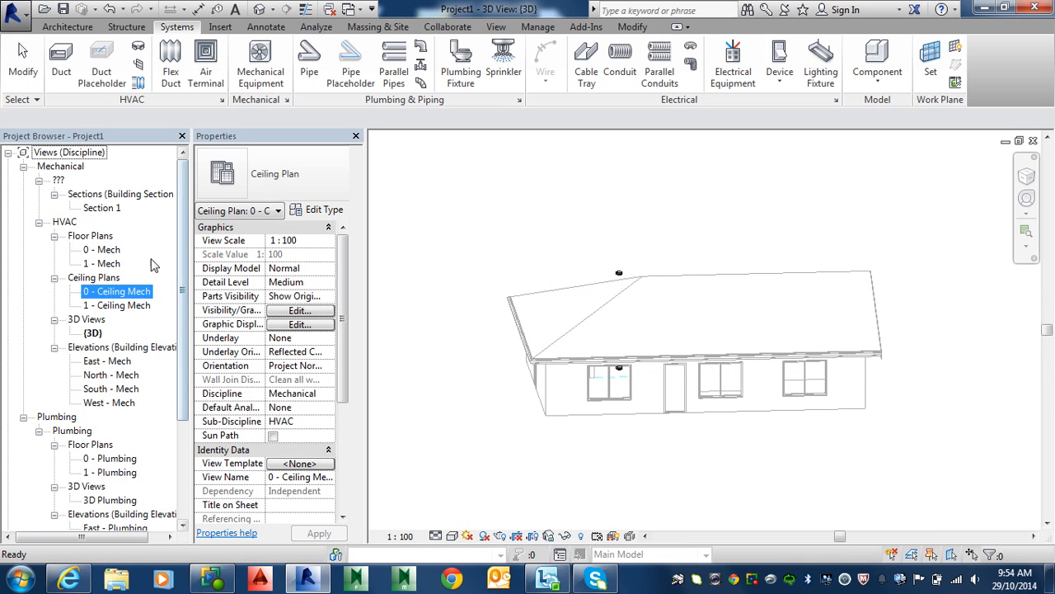
double_click(101, 209)
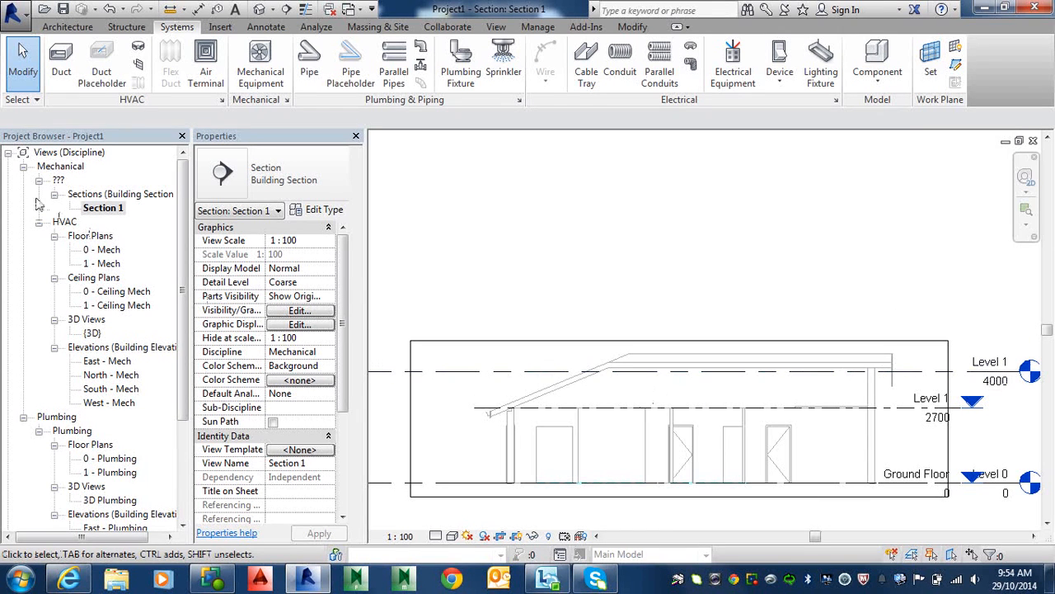
In the 0 - Mech floor plan, extend Section 1's view depth beyond the upper exterior wall and move its line up into the corridor.
left_click(105, 251)
double_click(105, 251)
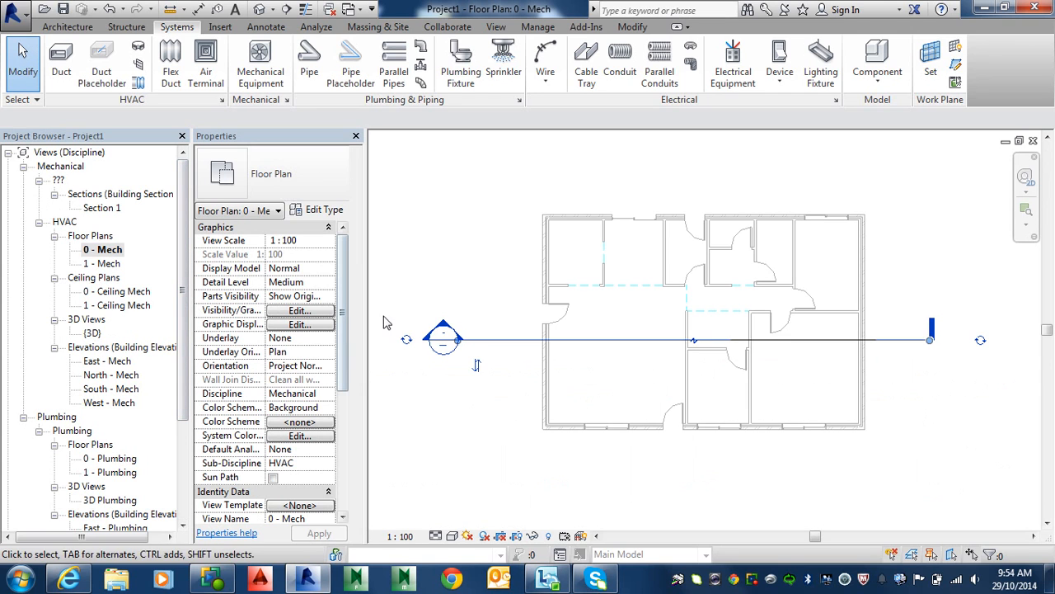
left_click(479, 345)
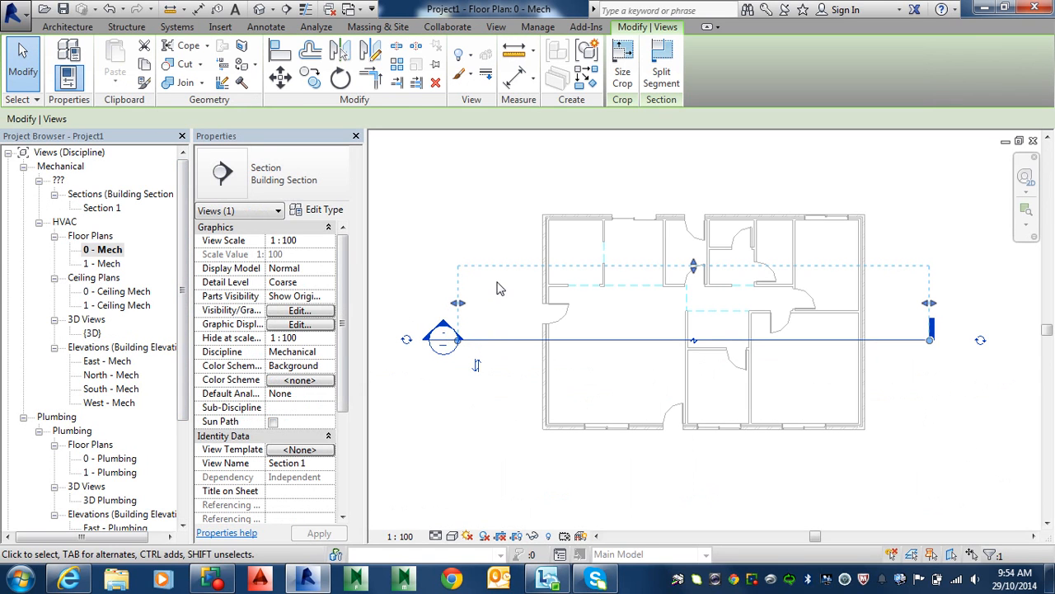
left_click_drag(693, 269, 693, 199)
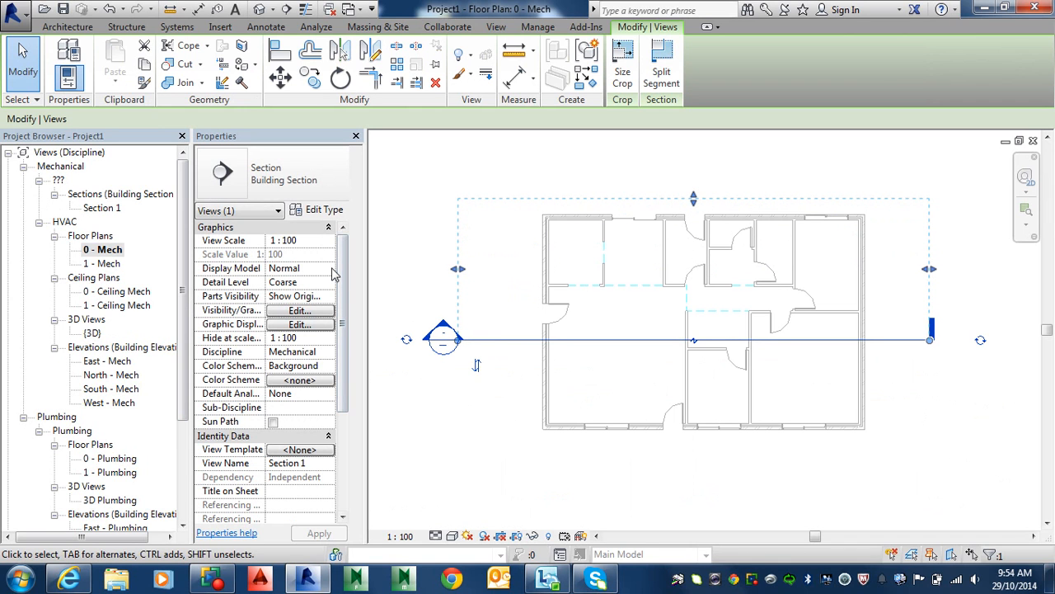
left_click_drag(700, 347, 666, 295, "ctrl")
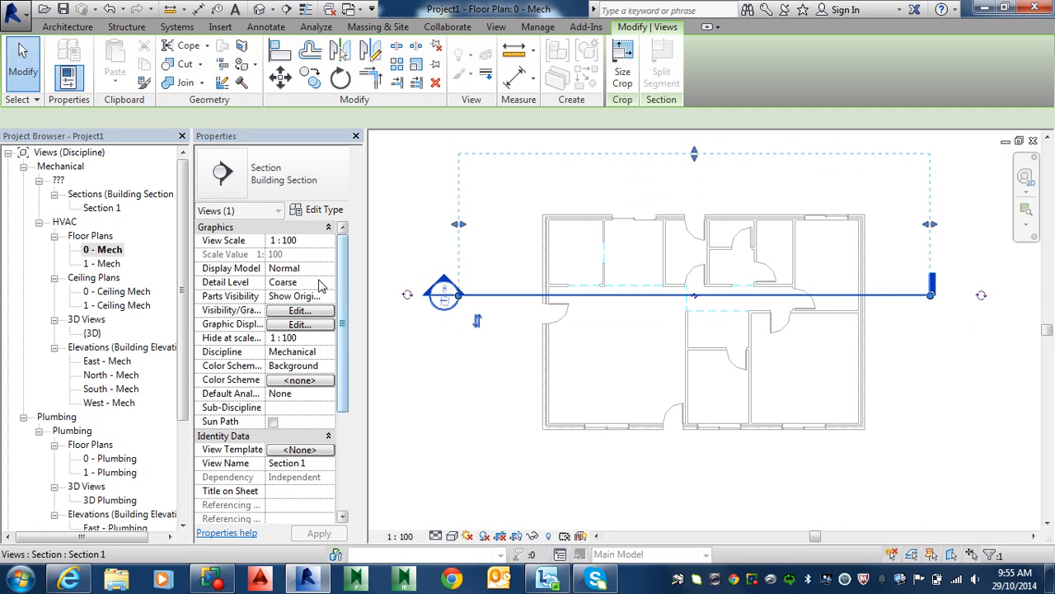
Go to the section's view and examine where the two ceiling lights sit relative to the ceiling, roof and level lines.
right_click(443, 281)
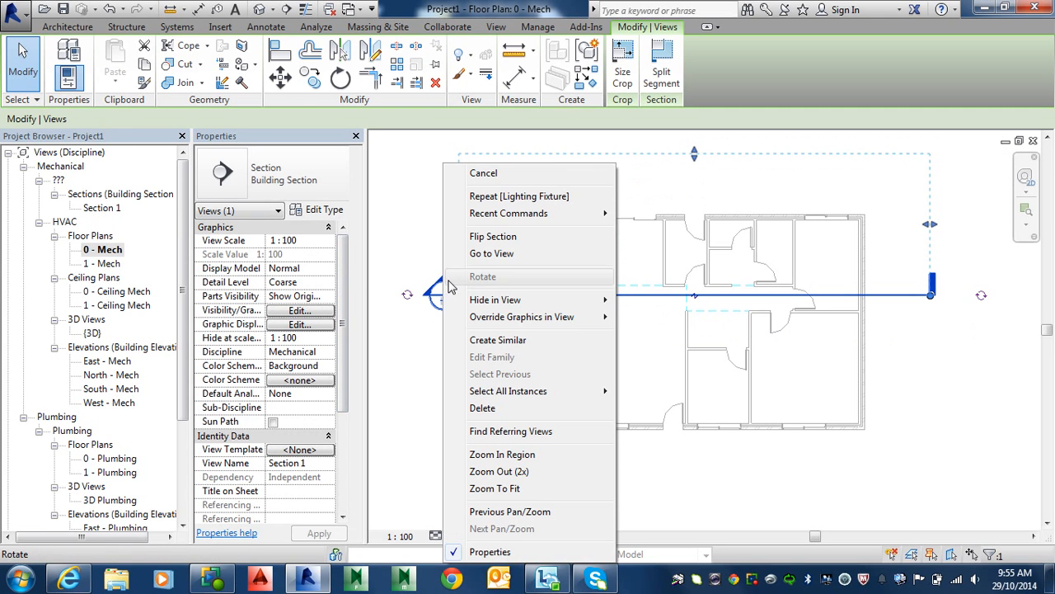
left_click(509, 254)
scroll(674, 412, "up", 2)
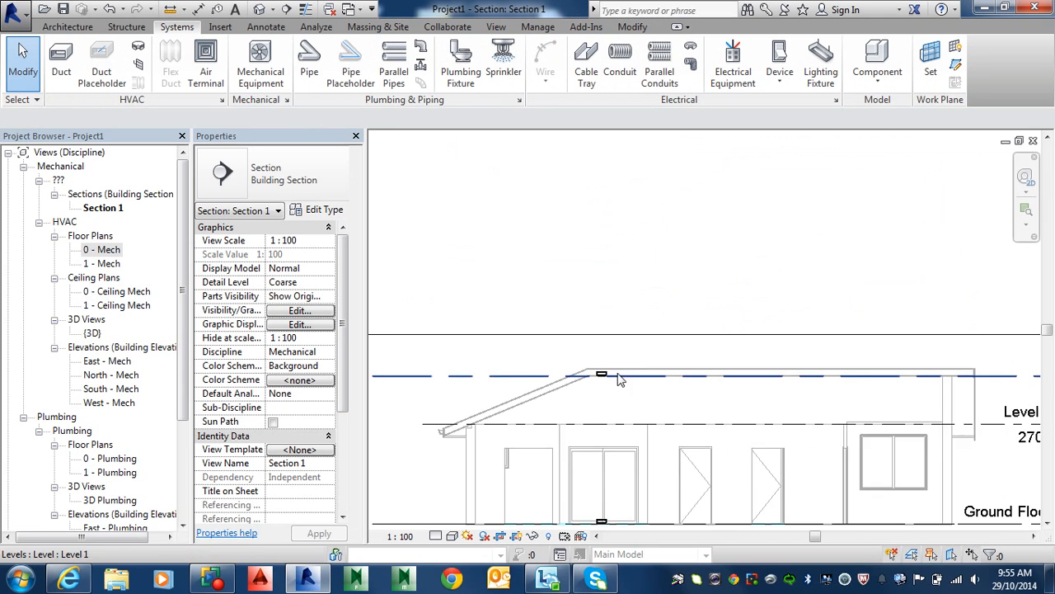
scroll(633, 398, "down", 1)
middle_click_drag(636, 399, 642, 361)
scroll(625, 352, "up", 3)
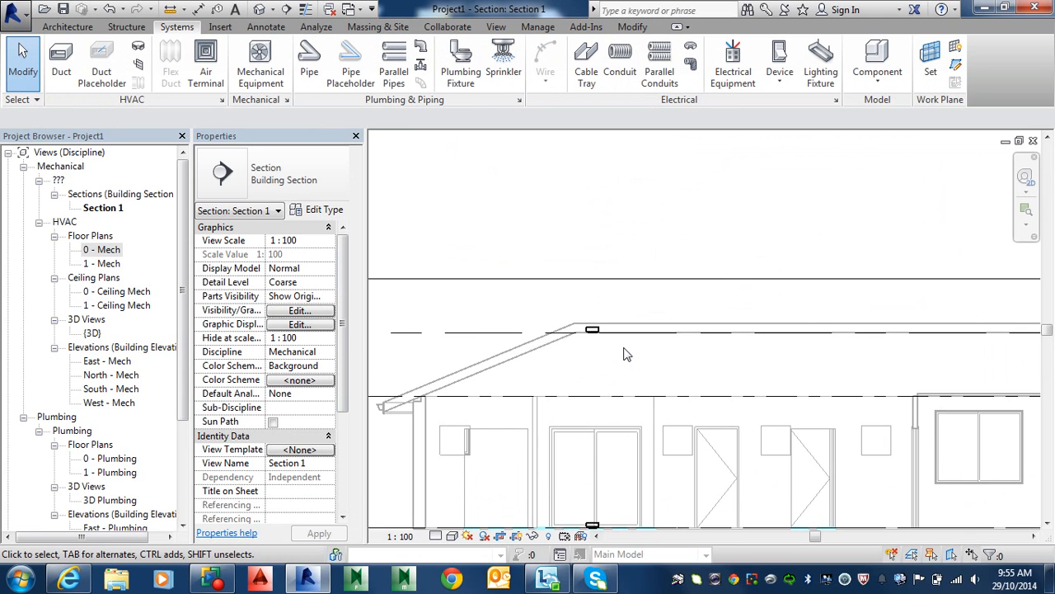
scroll(626, 352, "down", 2)
scroll(887, 425, "down", 2)
middle_click_drag(887, 424, 862, 429)
middle_click_drag(937, 416, 853, 414)
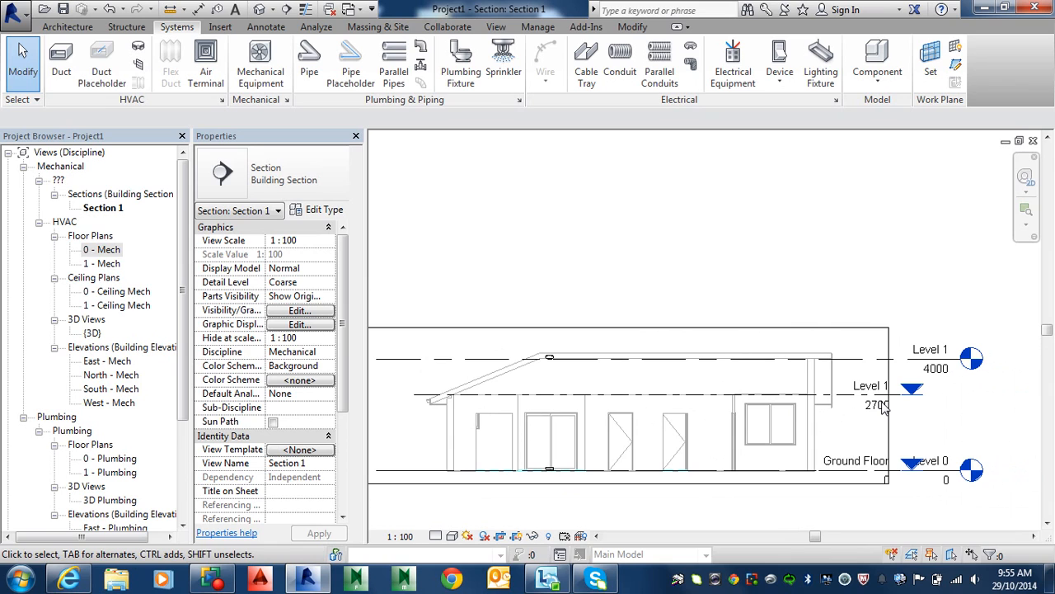
In the Section 1 view, set the elevation of the project's own Level 1 to 2700 to match the linked model's Level 1.
left_click(947, 378)
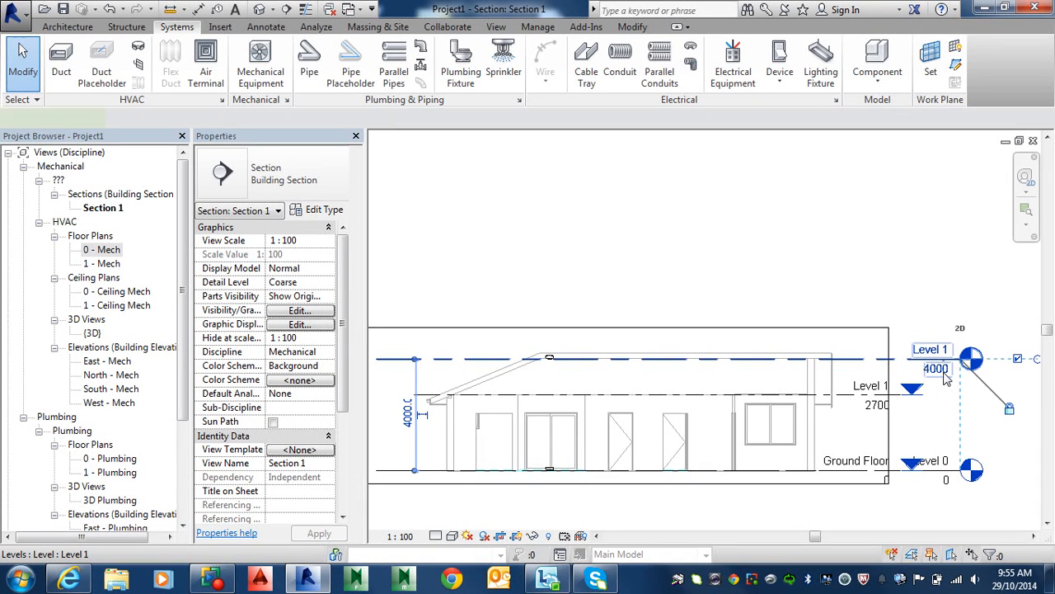
left_click(940, 373)
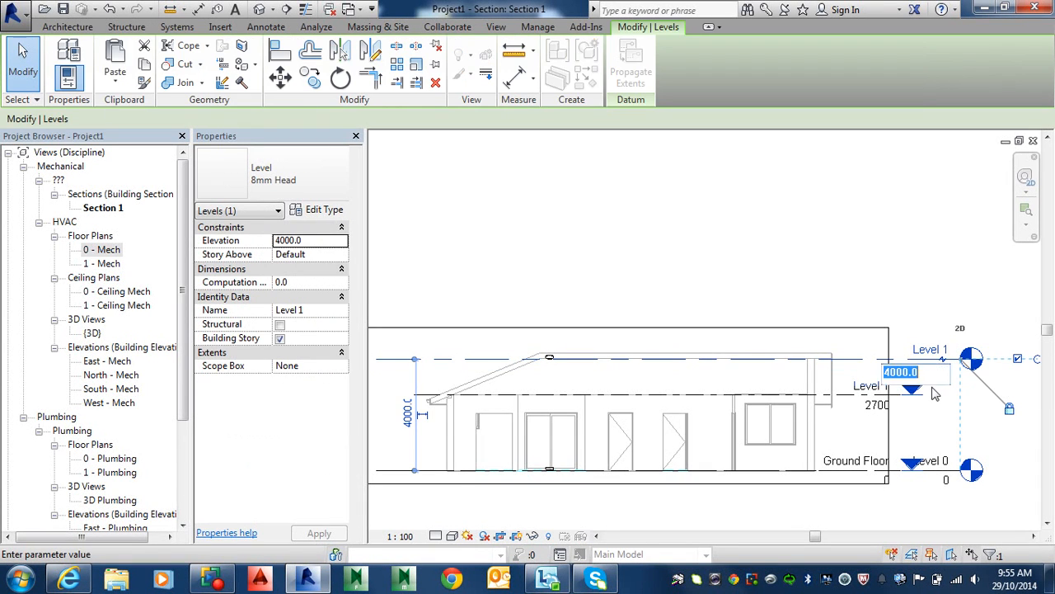
type("2700")
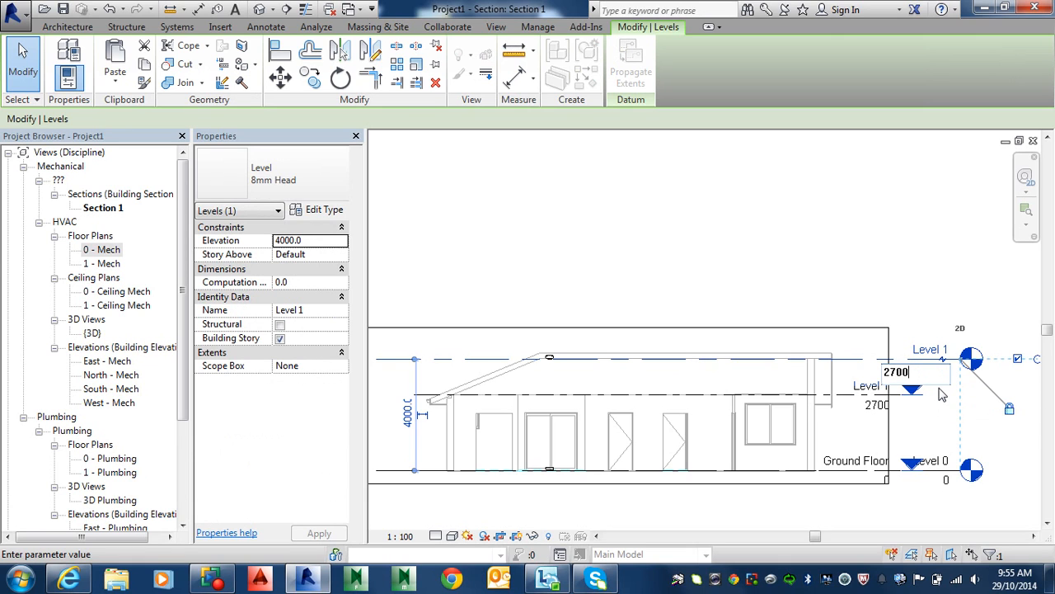
key("Return")
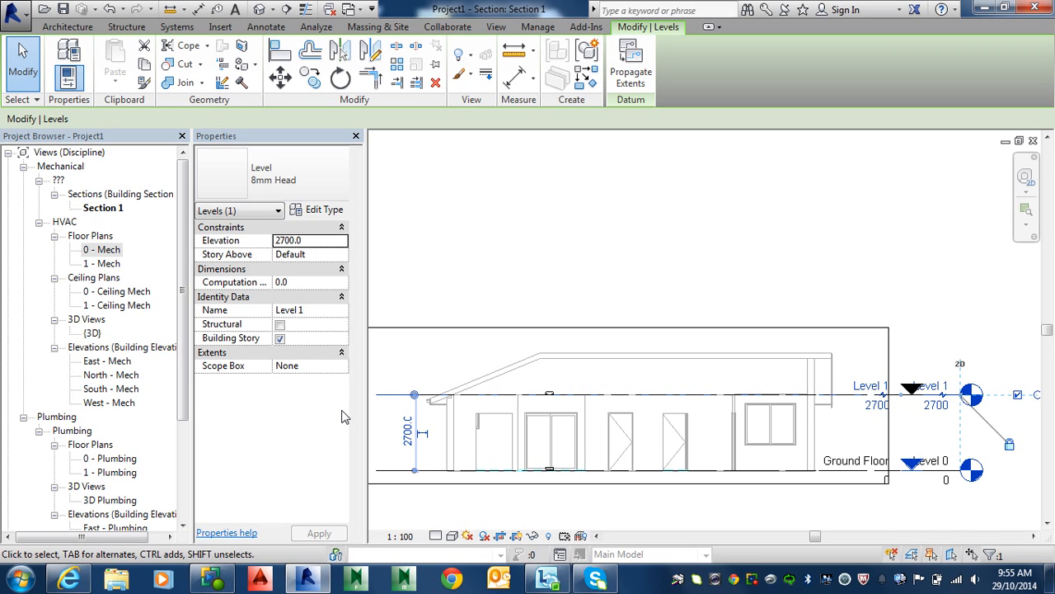
Look at the 1 - Ceiling Mech and 0 - Ceiling Mech ceiling plans and check the view range of 0 - Ceiling Mech.
double_click(116, 306)
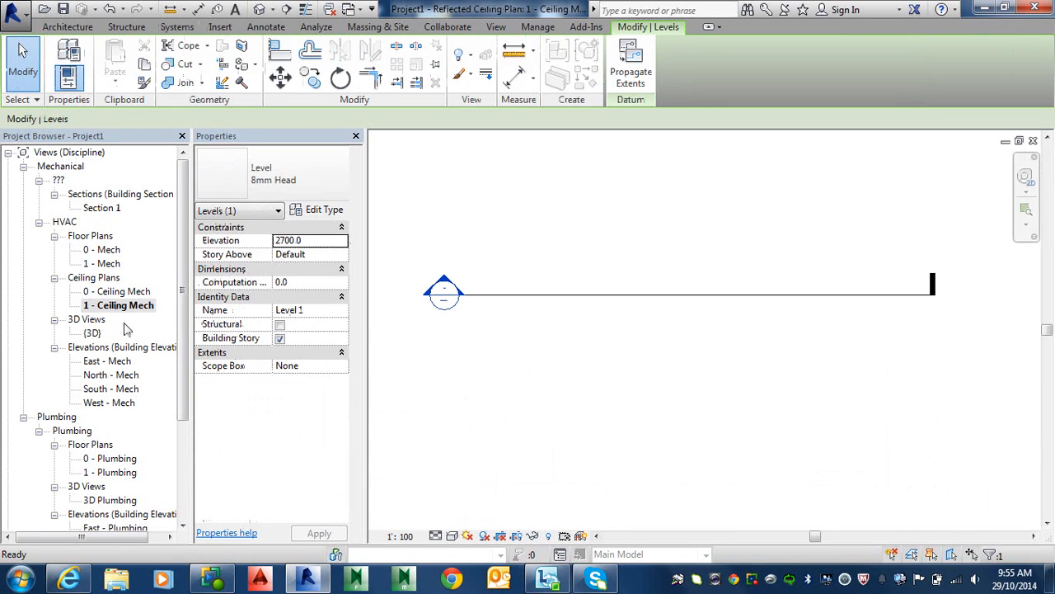
scroll(740, 390, "down", 2)
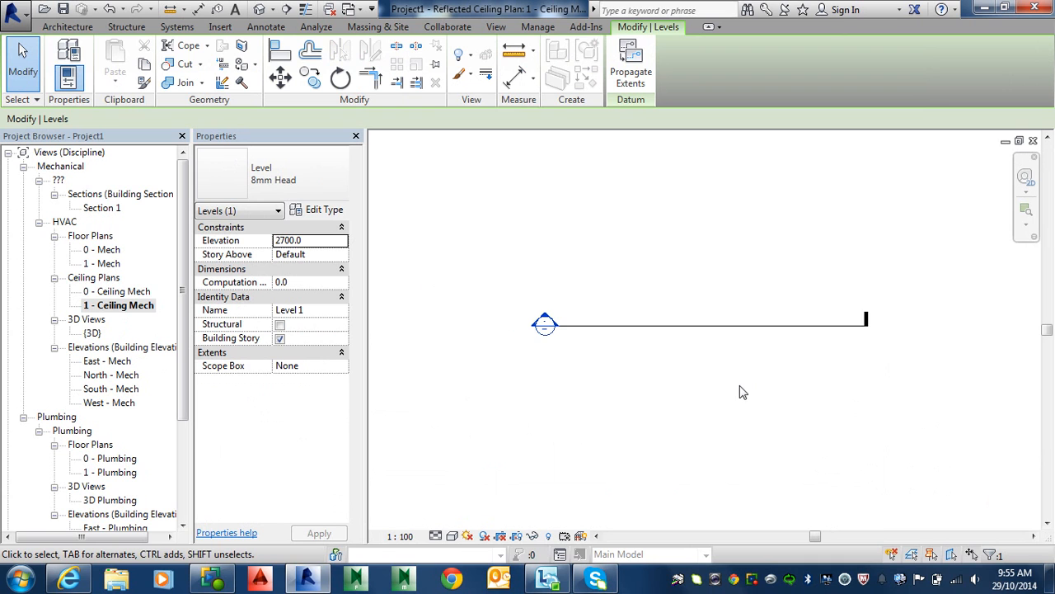
double_click(132, 294)
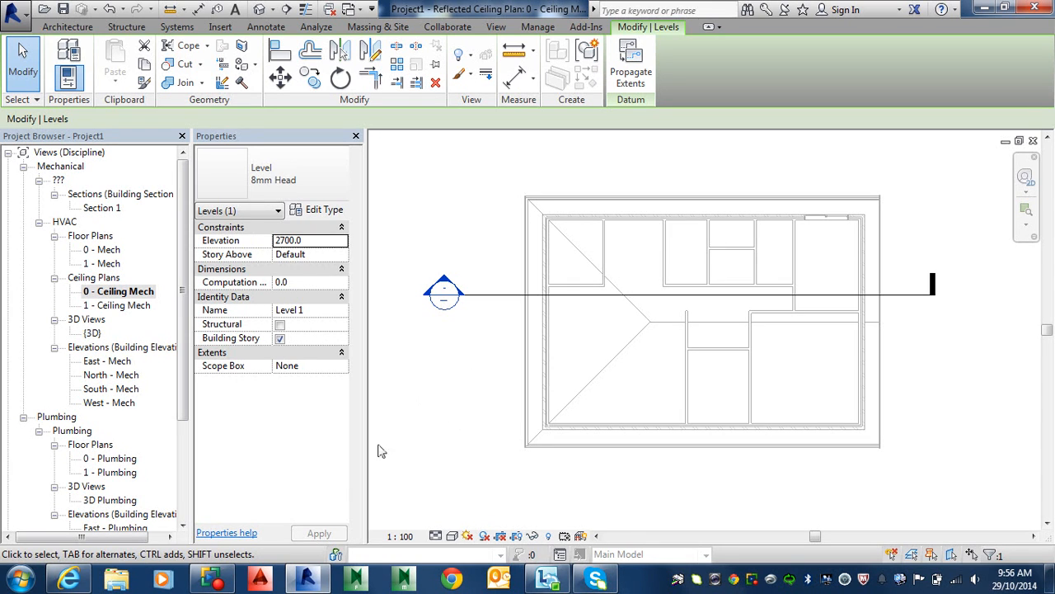
left_click(681, 517)
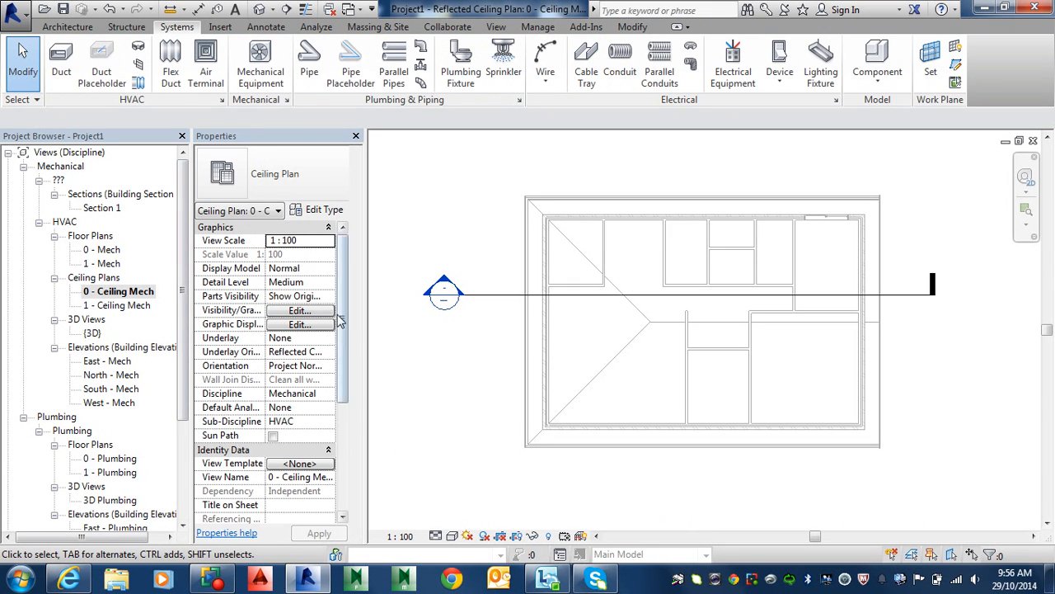
scroll(346, 323, "down", 4)
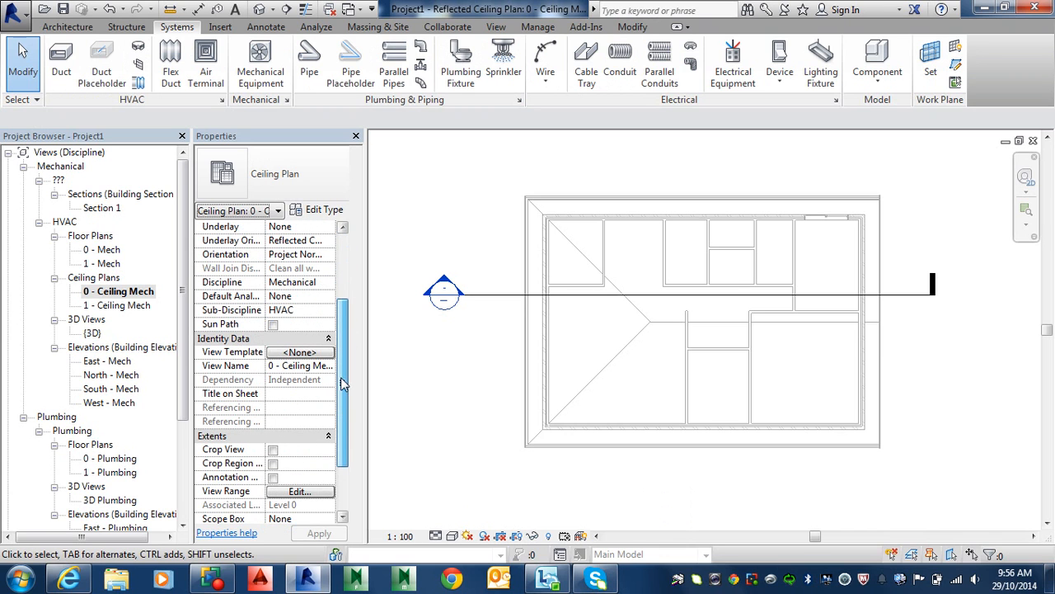
left_click(299, 491)
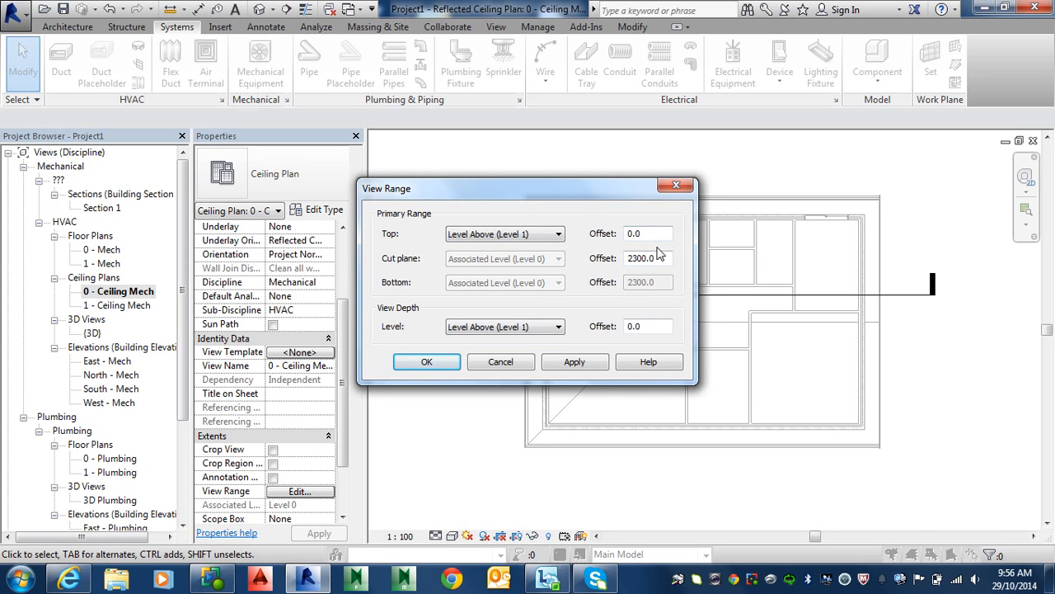
key("Return")
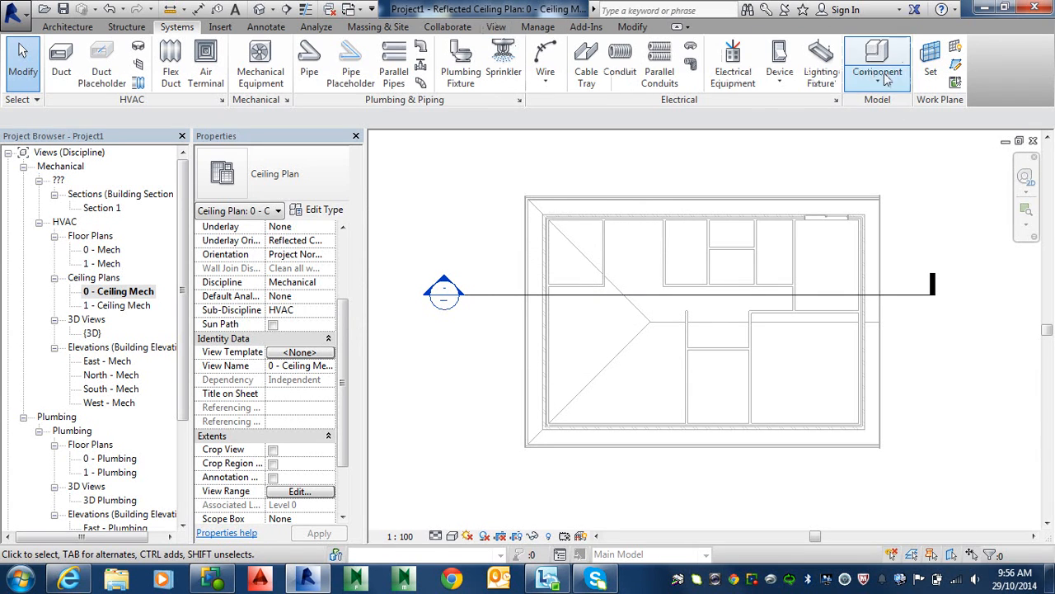
Check the view range of the Lighting ceiling plan in the House Design - MEP for BIM Class file, and return to Project1's ceiling plan.
left_click(498, 27)
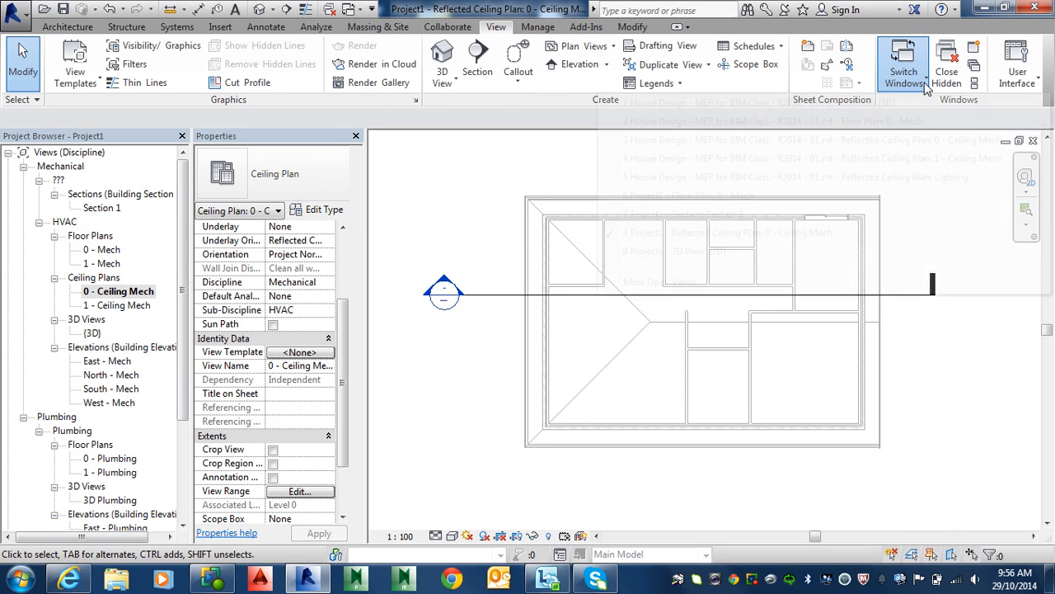
left_click(925, 82)
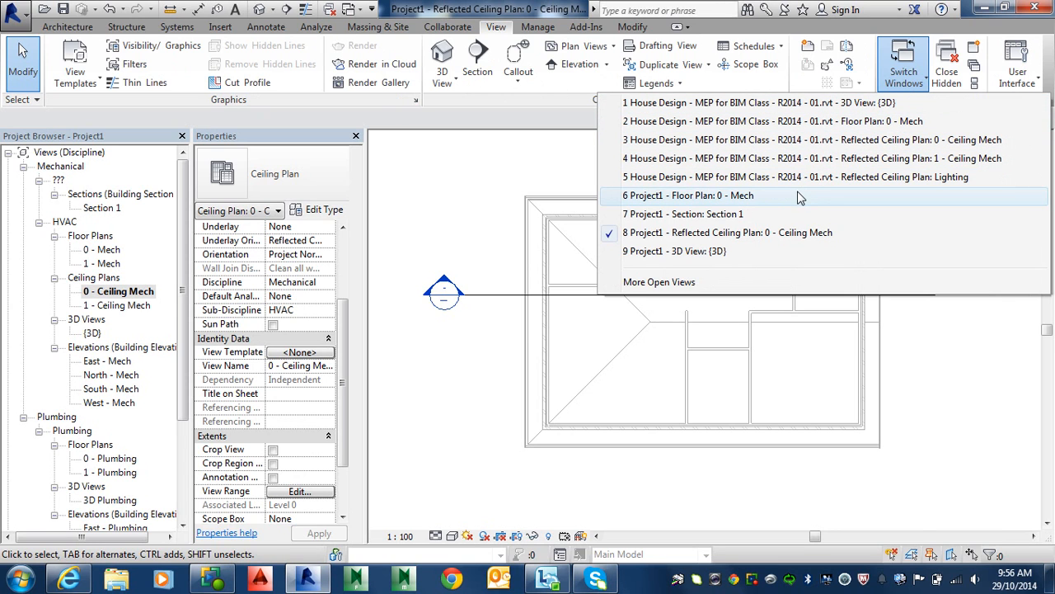
left_click(807, 122)
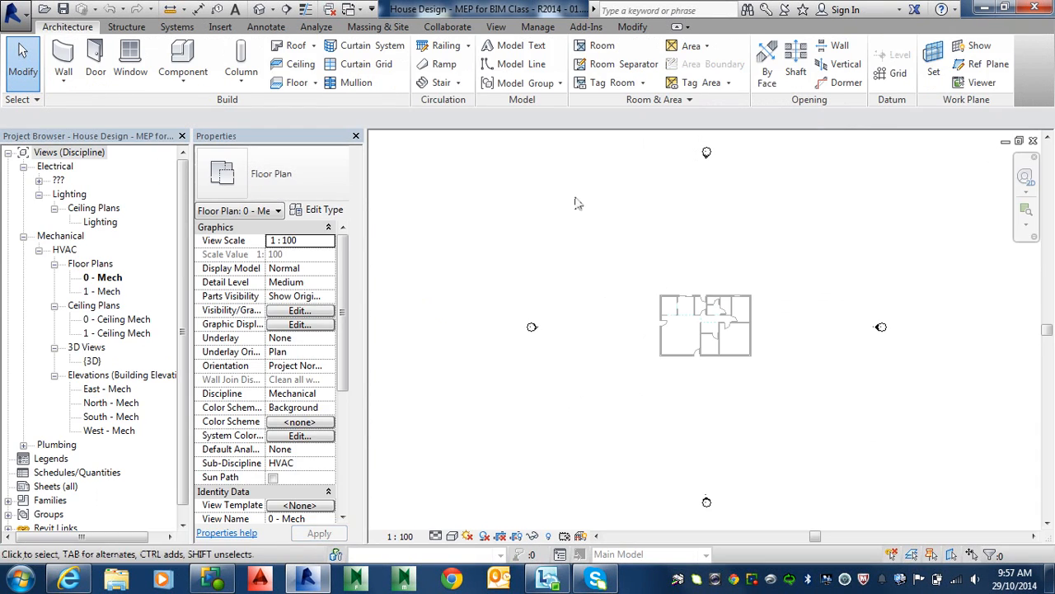
double_click(101, 222)
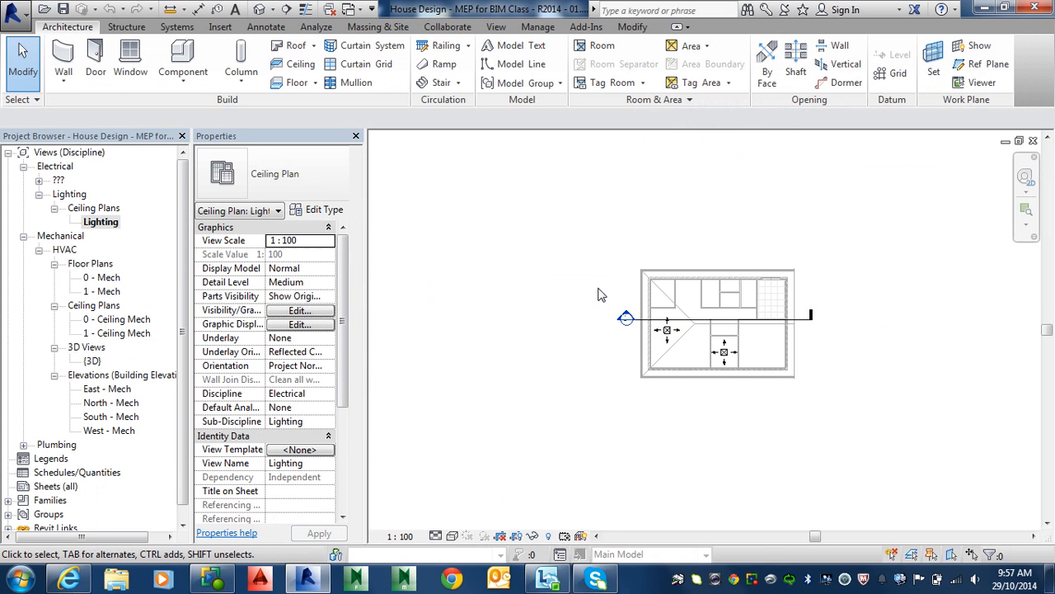
scroll(347, 412, "down", 4)
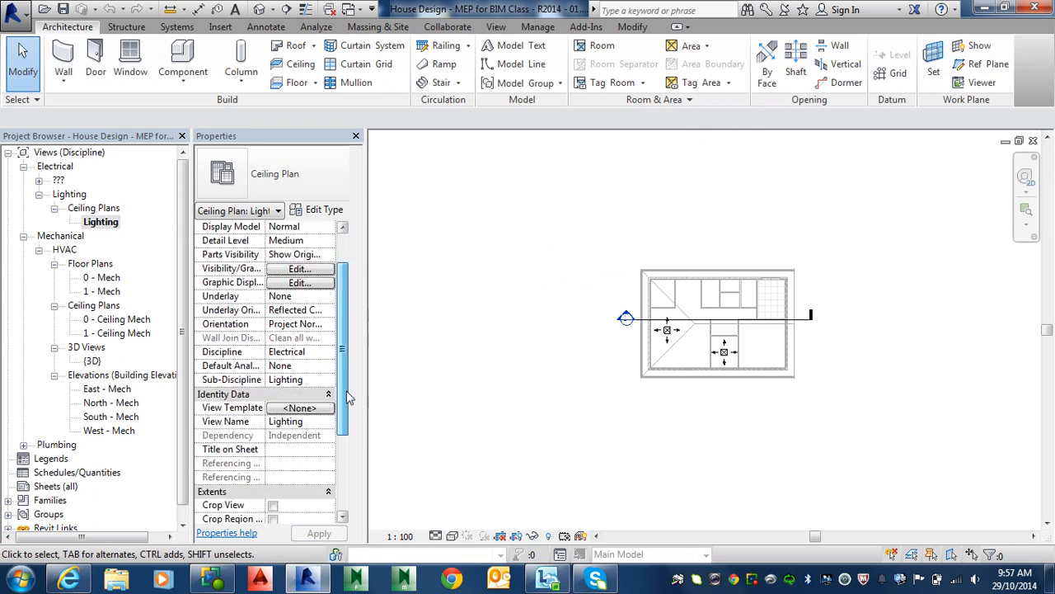
scroll(349, 461, "down", 1)
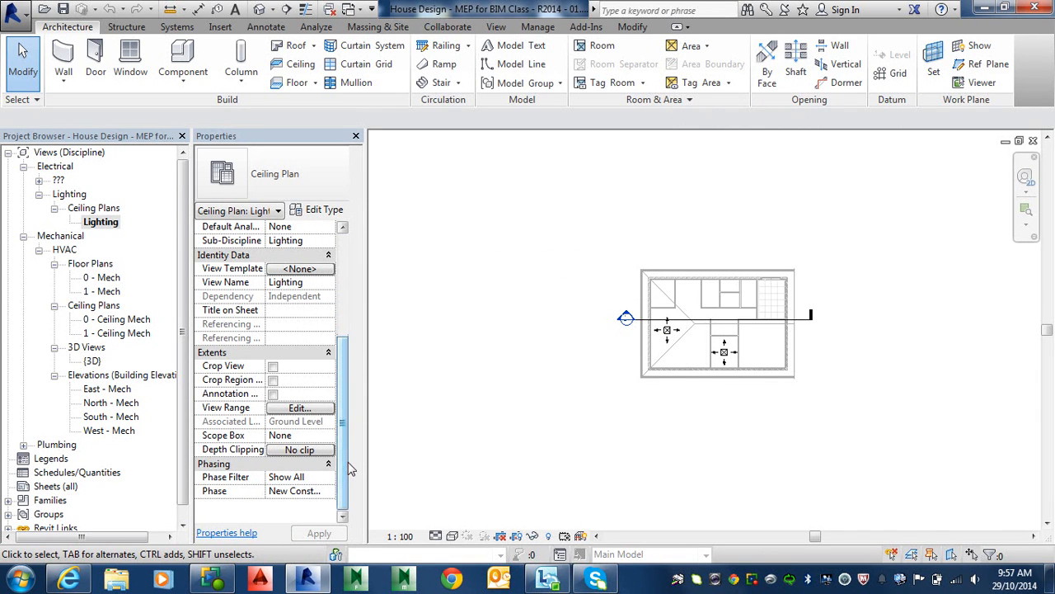
left_click(302, 408)
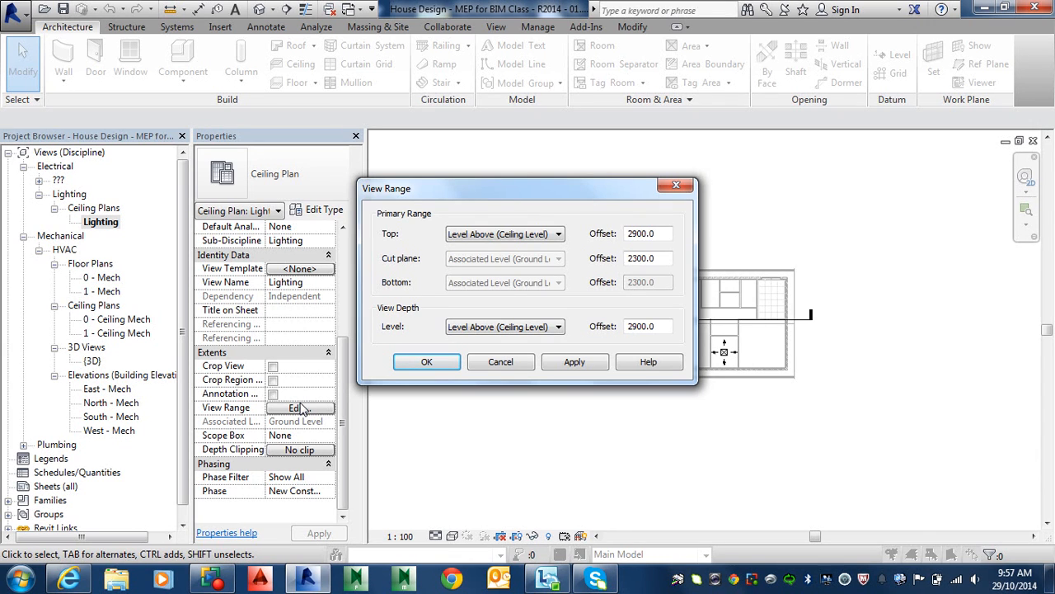
left_click(513, 367)
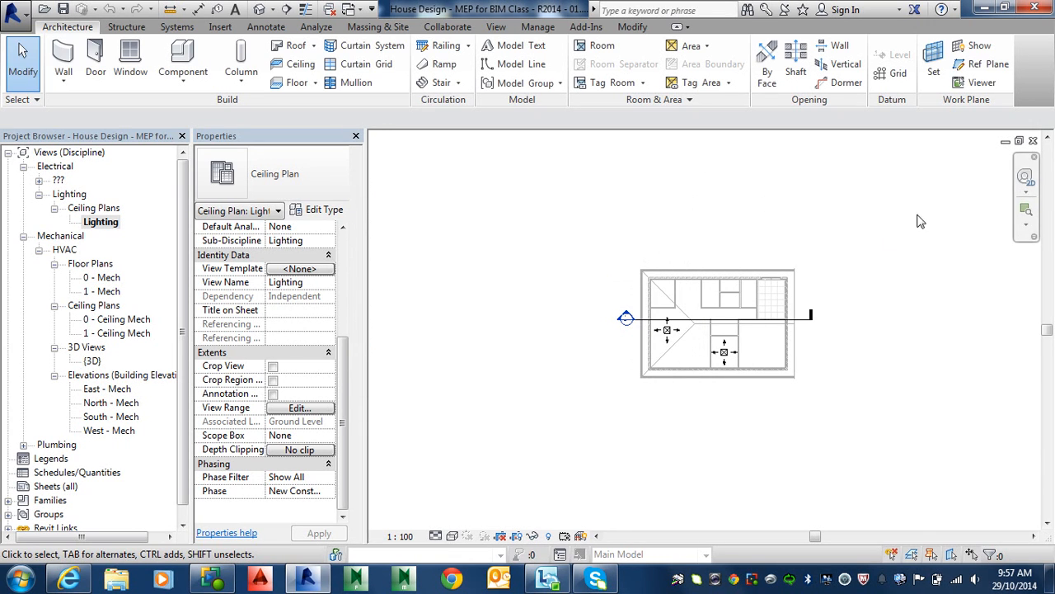
left_click(1033, 141)
left_click(1033, 141)
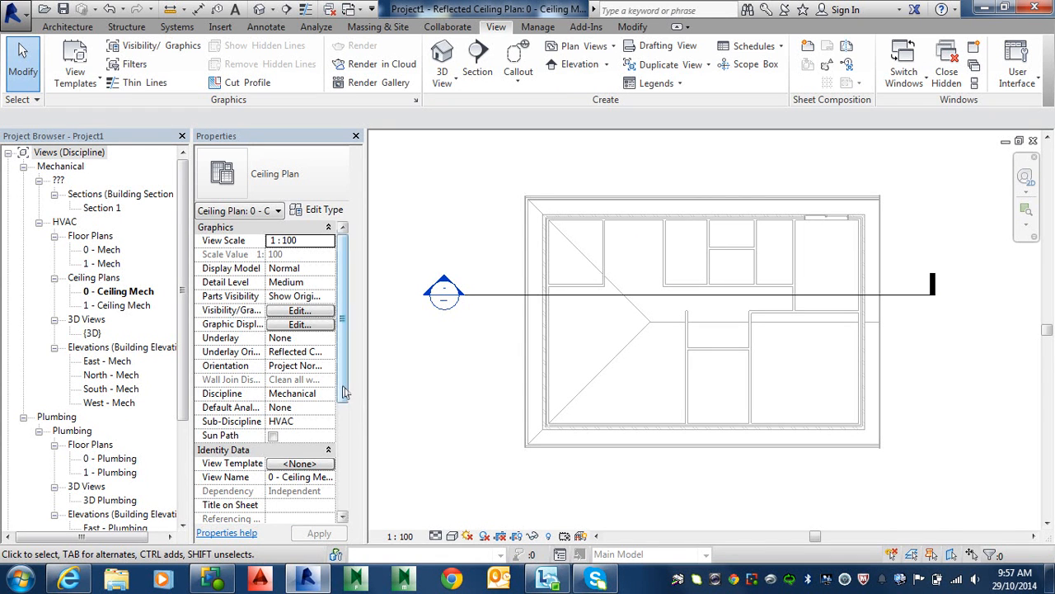
In the view range of the 0 - Ceiling Mech plan, set the Top and View Depth offsets to 2900.
scroll(346, 390, "down", 5)
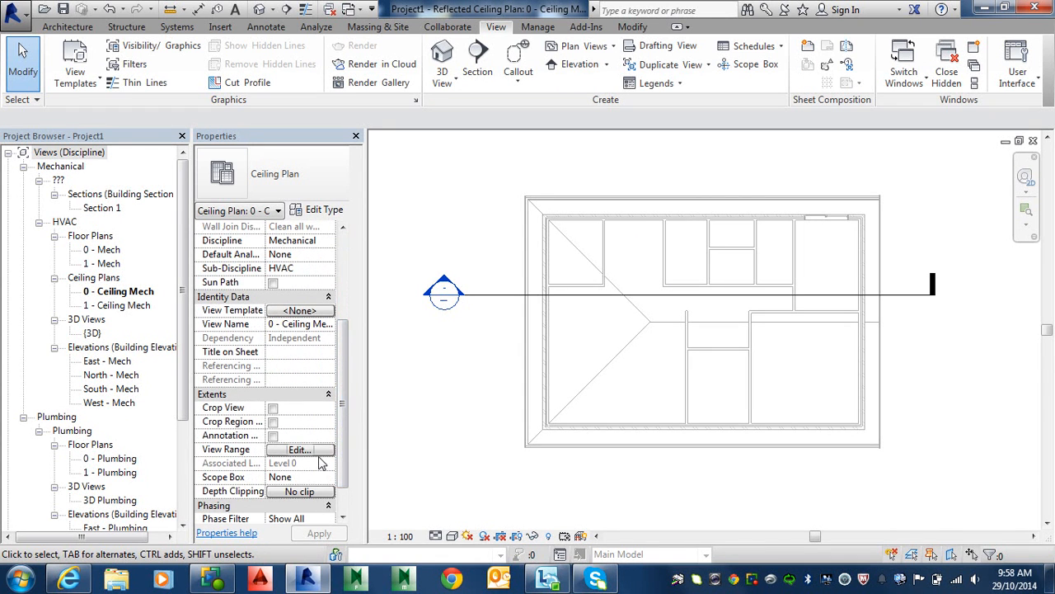
left_click(301, 449)
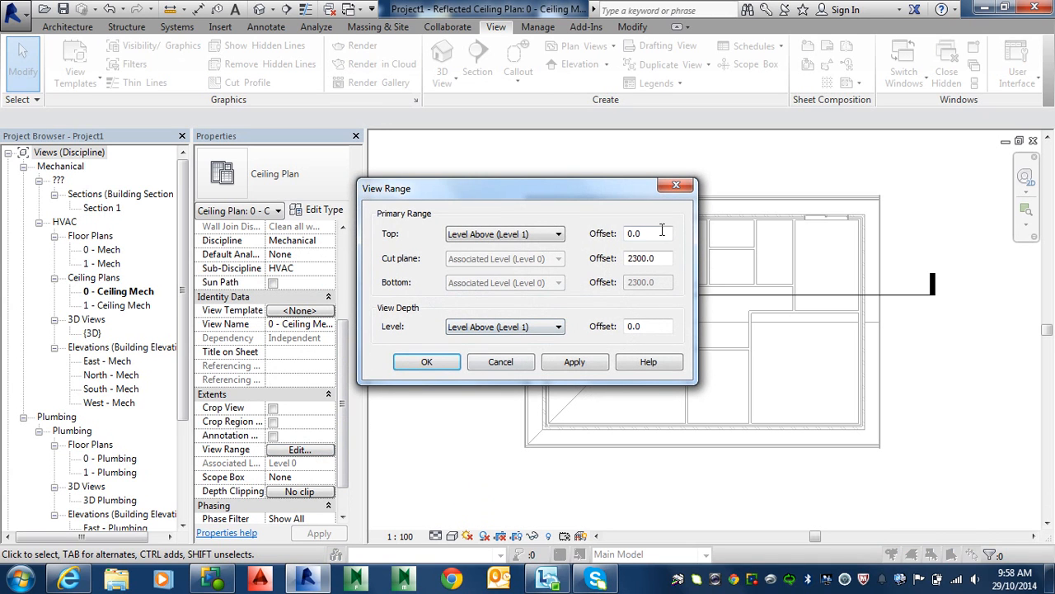
double_click(635, 233)
type("2900")
left_click(640, 327)
double_click(641, 326)
type("2900")
left_click(426, 364)
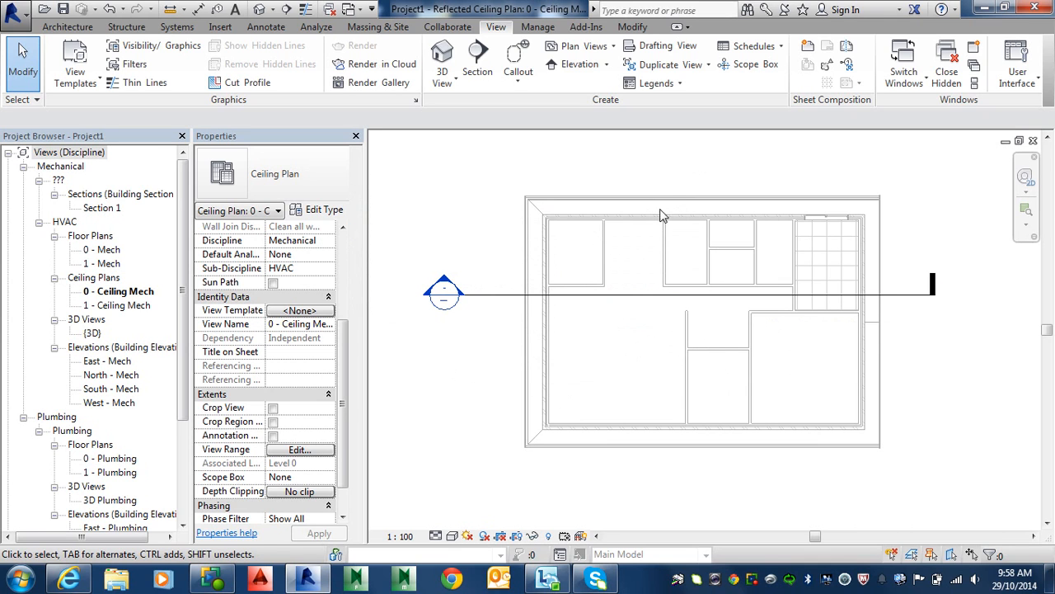
Hide the Roofs category in the 0 - Ceiling Mech plan through its visibility/graphic overrides.
key("v")
key("g")
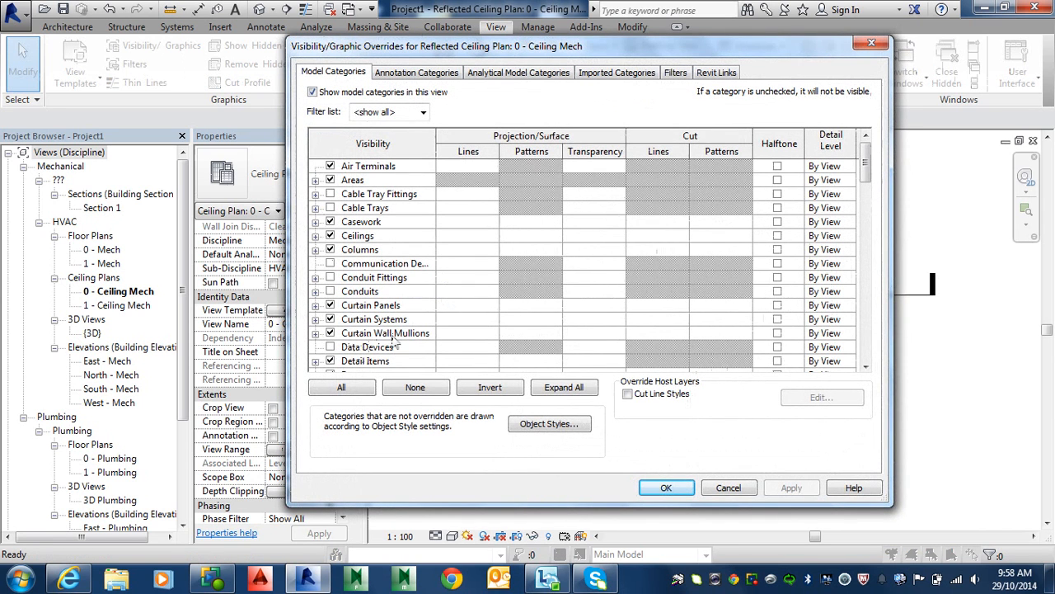
type("ro")
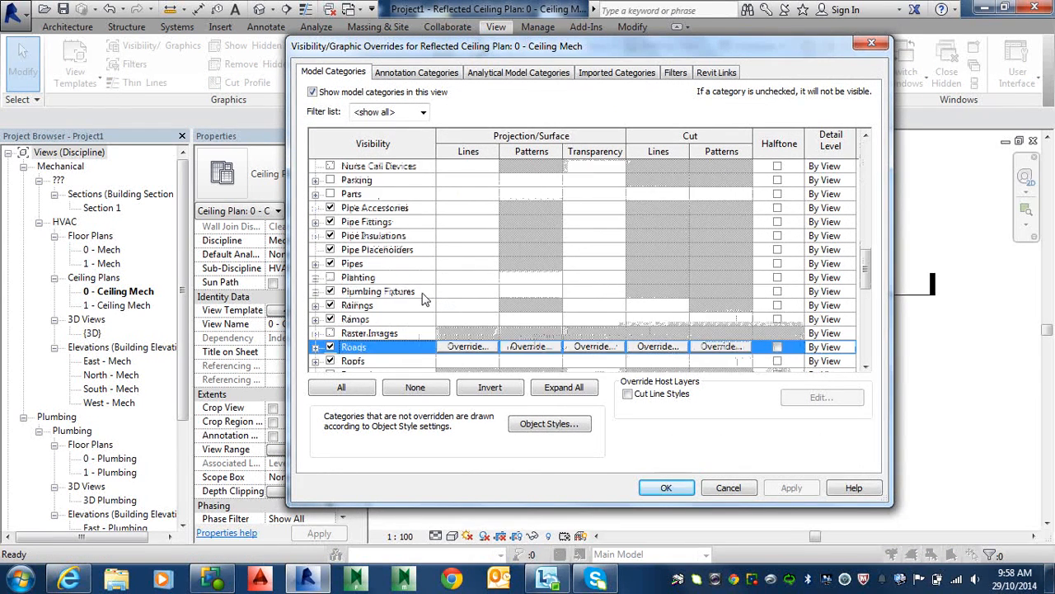
left_click(330, 360)
left_click(666, 487)
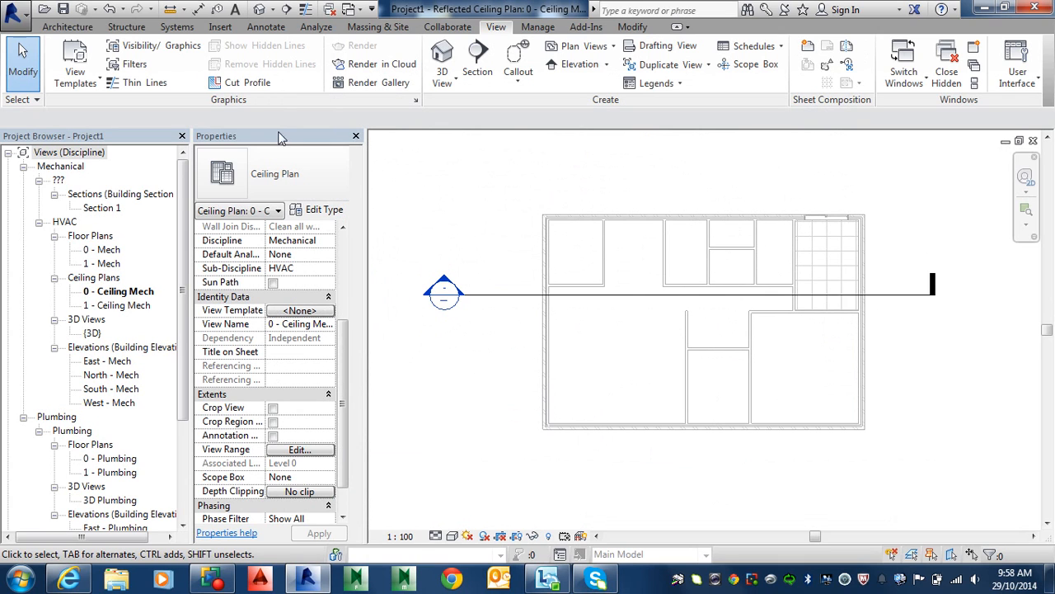
In the default 3D view, check the host level and elevation of the upper ceiling light.
left_click(259, 10)
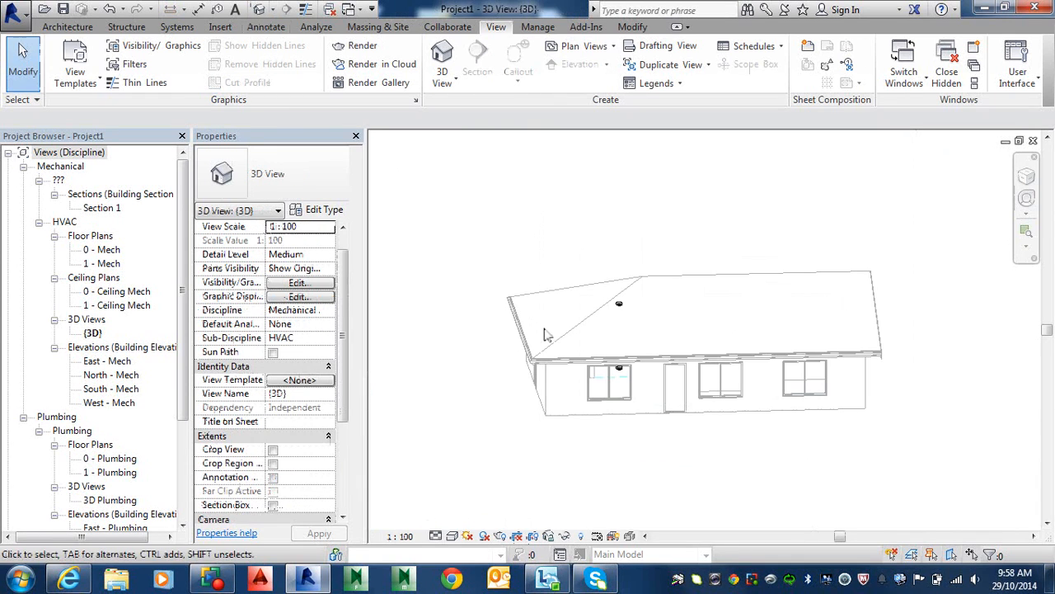
left_click(619, 304)
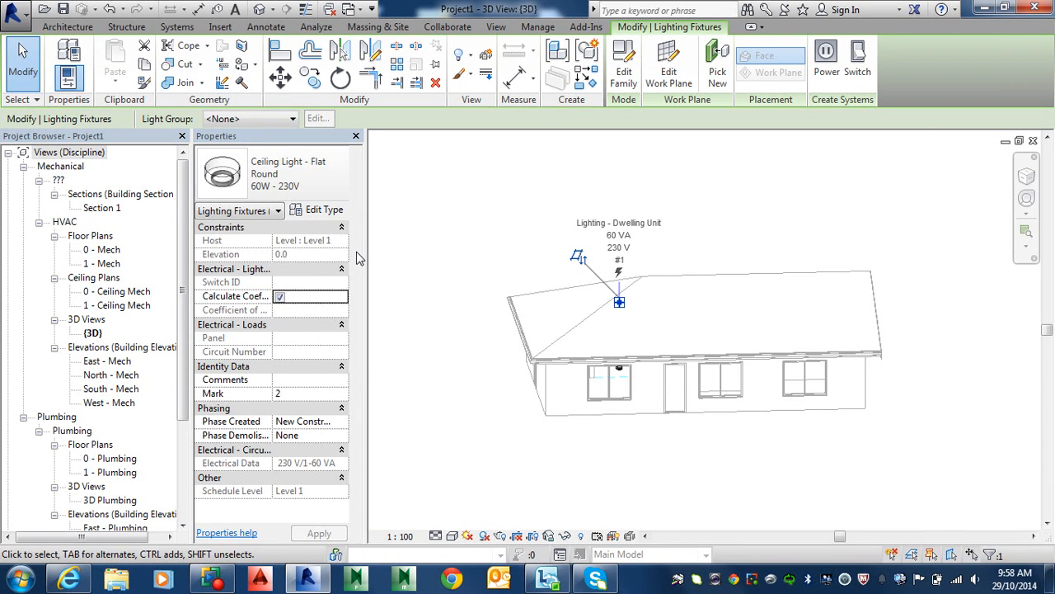
left_click(487, 331)
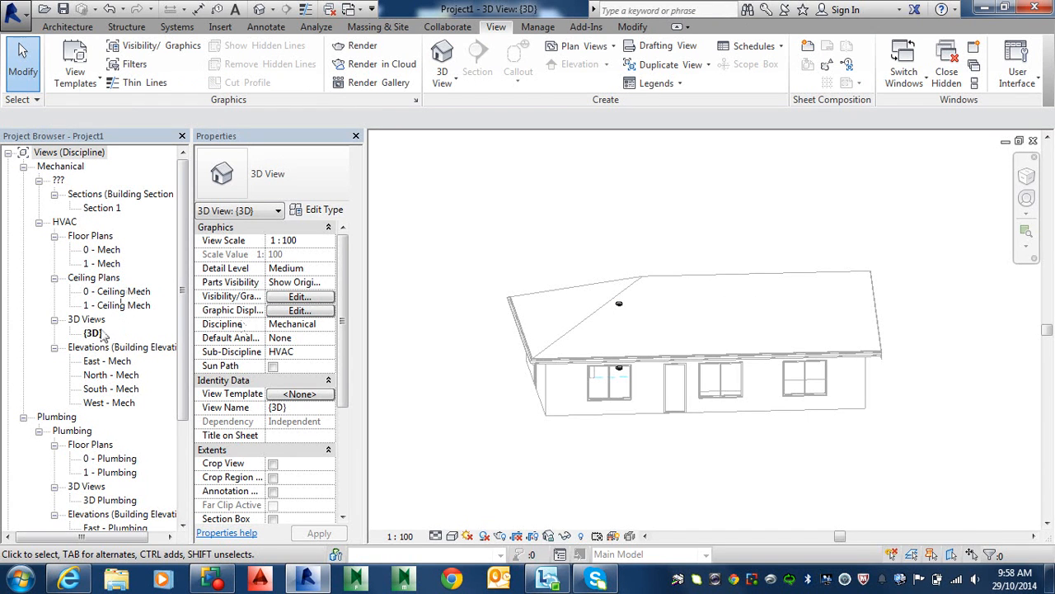
Turn on the Lighting Devices and Lighting Fixtures categories in the visibility/graphic overrides of the 0 - Ceiling Mech plan.
left_click(110, 294)
double_click(109, 293)
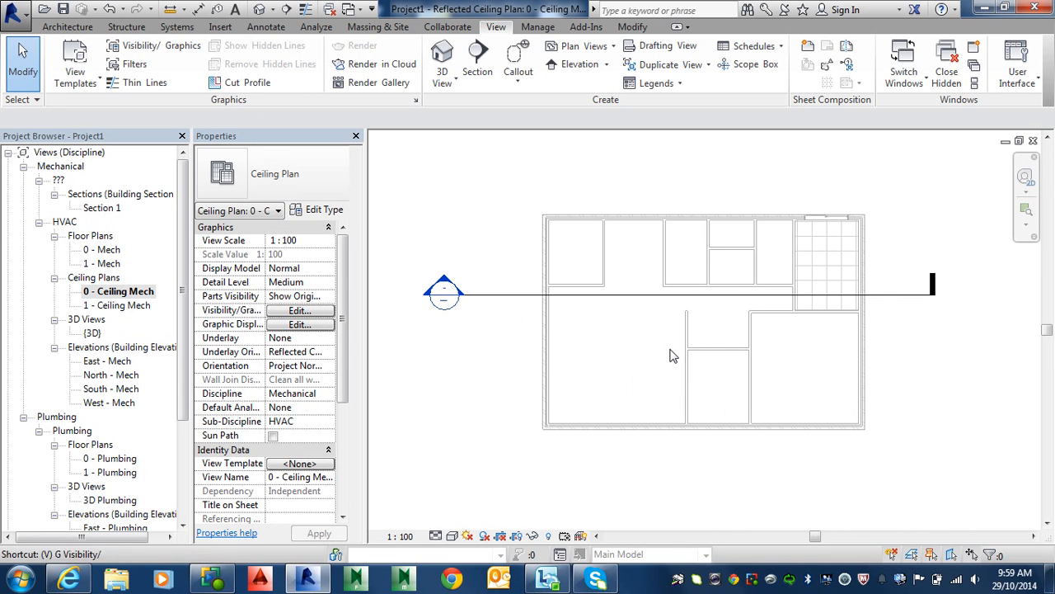
key("v")
key("g")
left_click(363, 293)
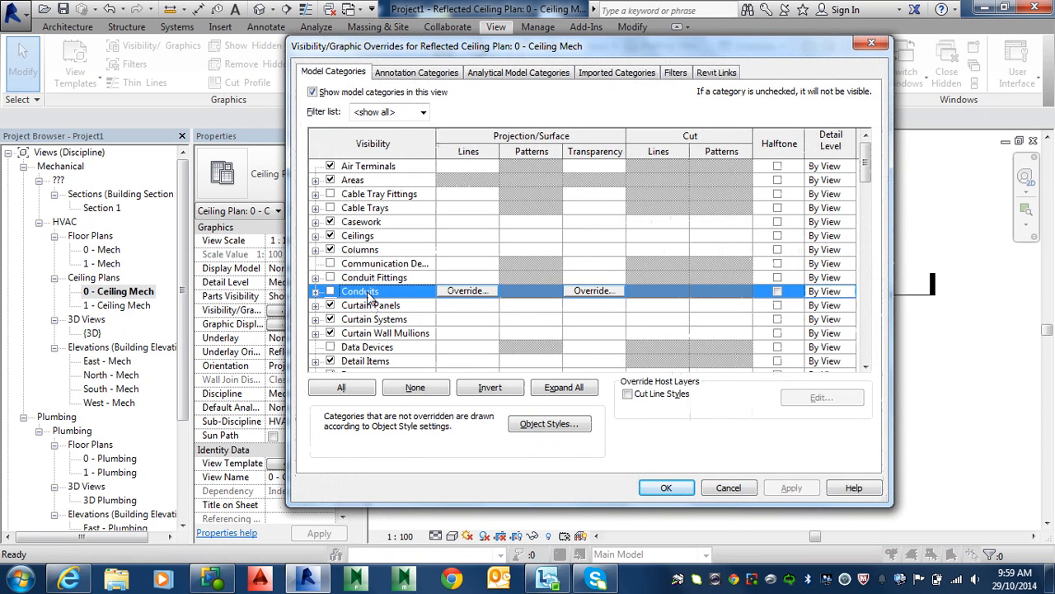
key("l")
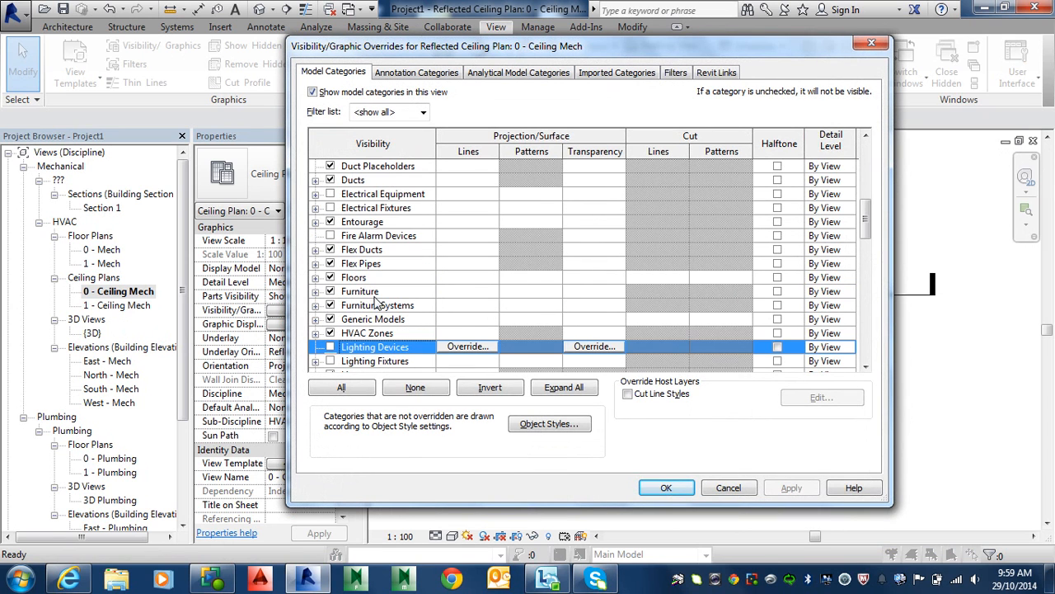
scroll(345, 353, "down", 2)
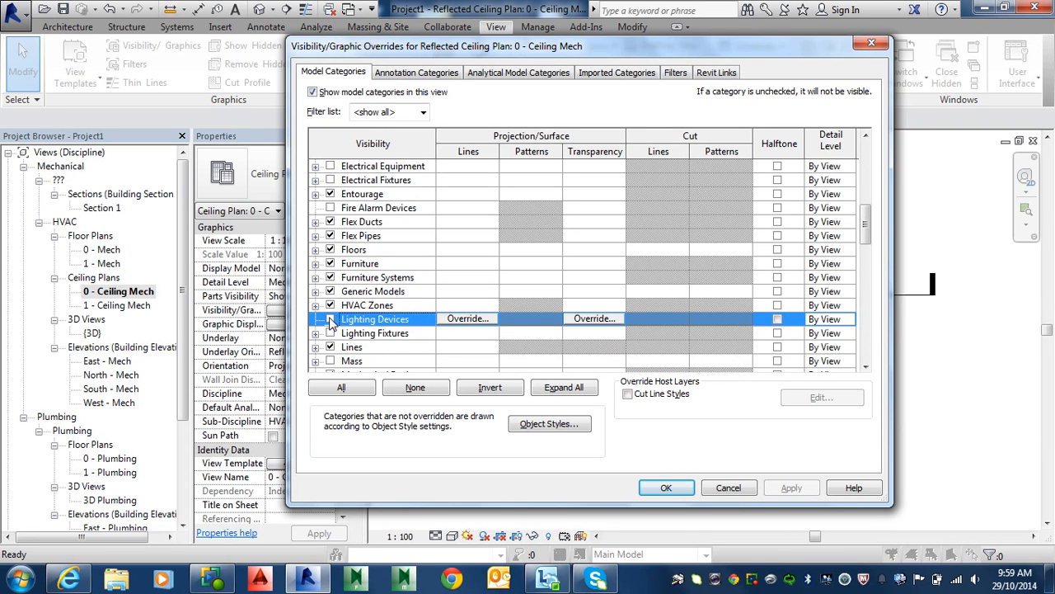
left_click(330, 319)
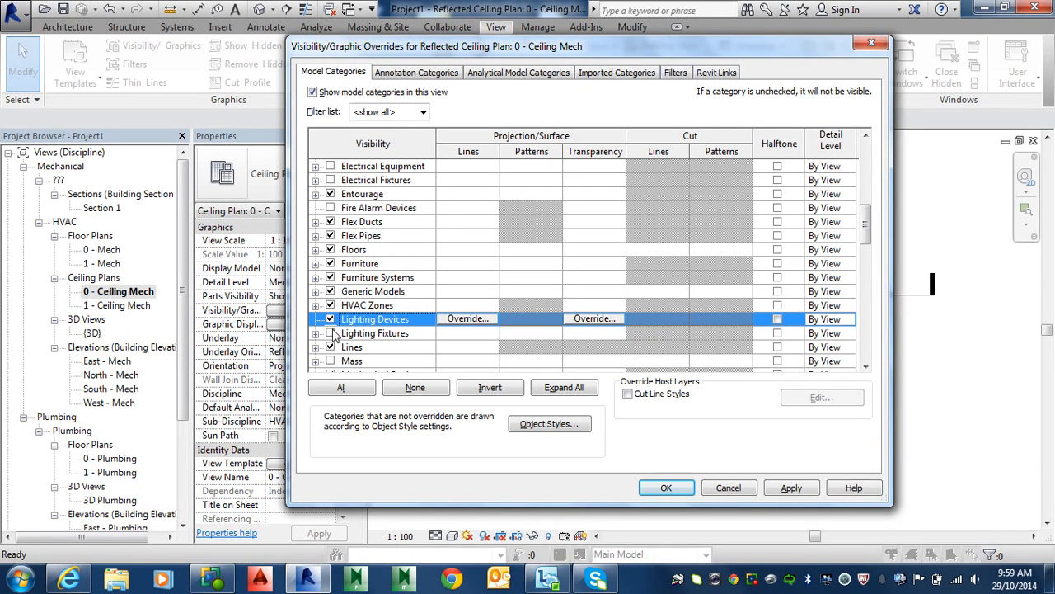
left_click(330, 333)
scroll(404, 334, "down", 1)
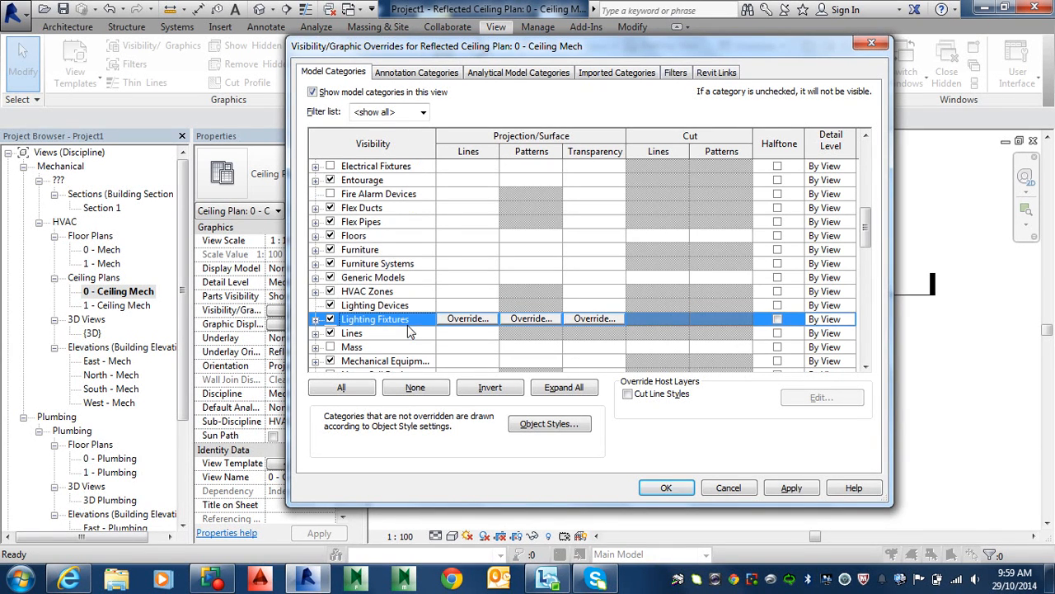
left_click(669, 492)
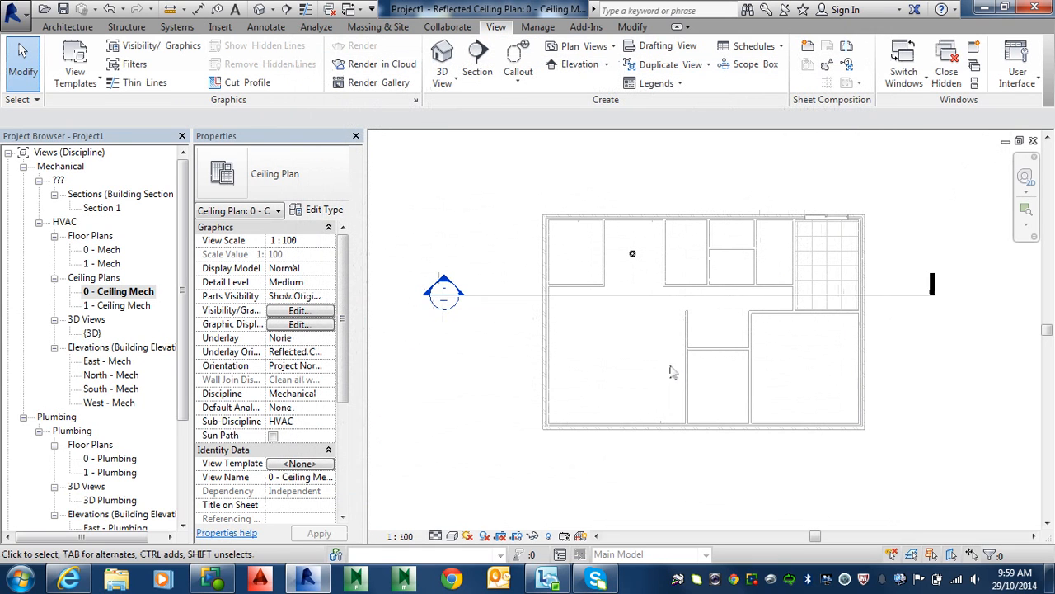
scroll(632, 248, "up", 5)
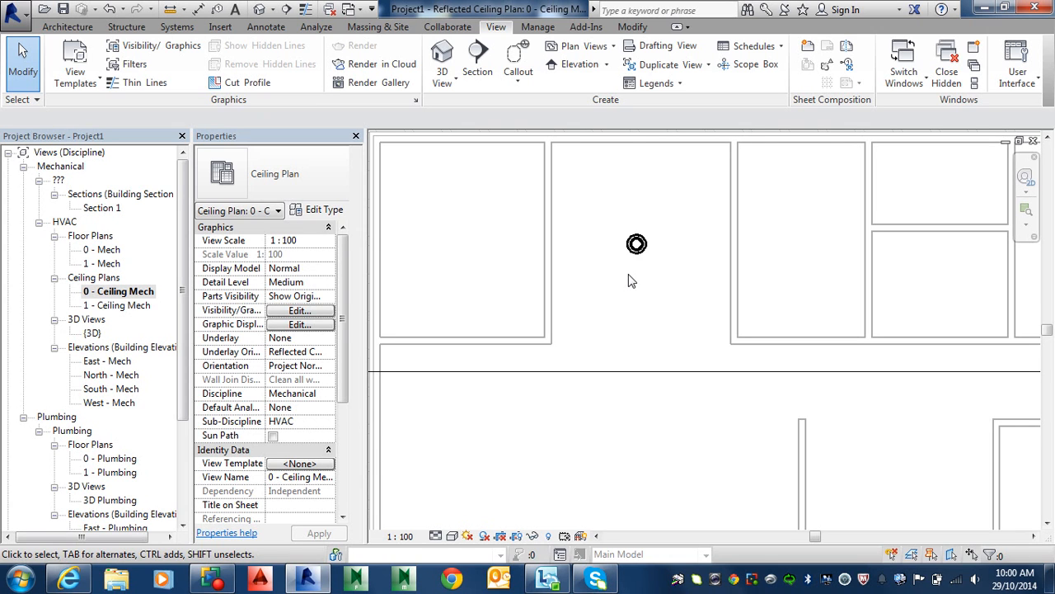
Delete the lower ceiling light in the default 3D view, and reopen the 0 - Ceiling Mech plan.
left_click(258, 9)
scroll(626, 370, "up", 5)
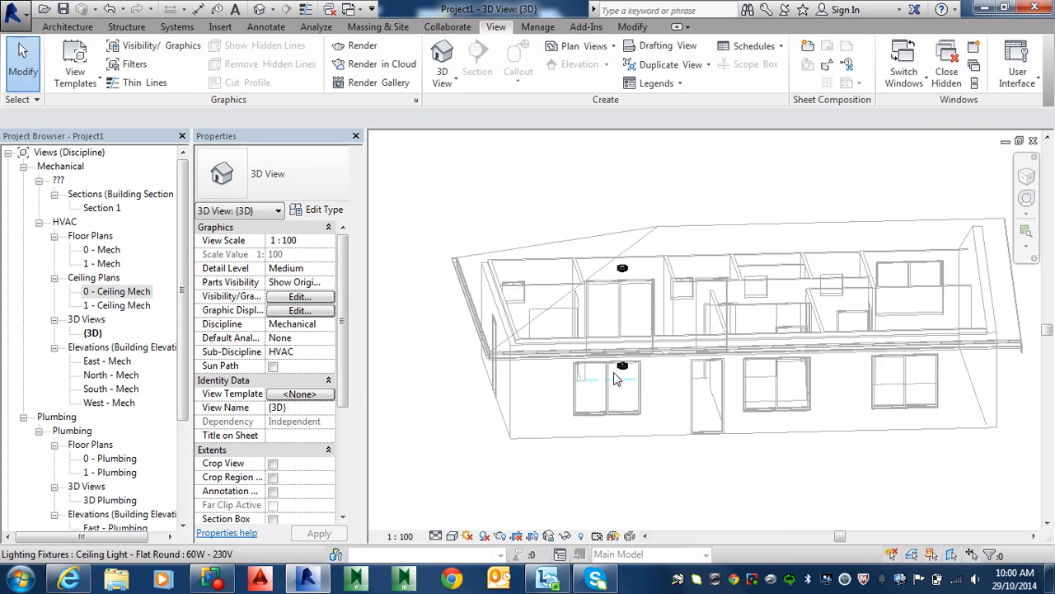
left_click(629, 361)
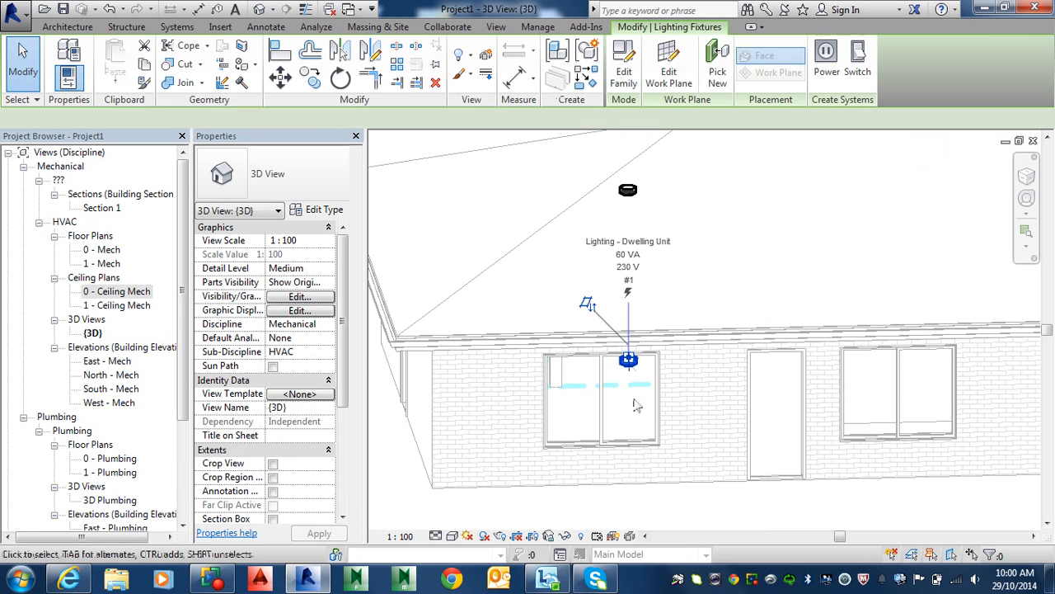
left_click(613, 456)
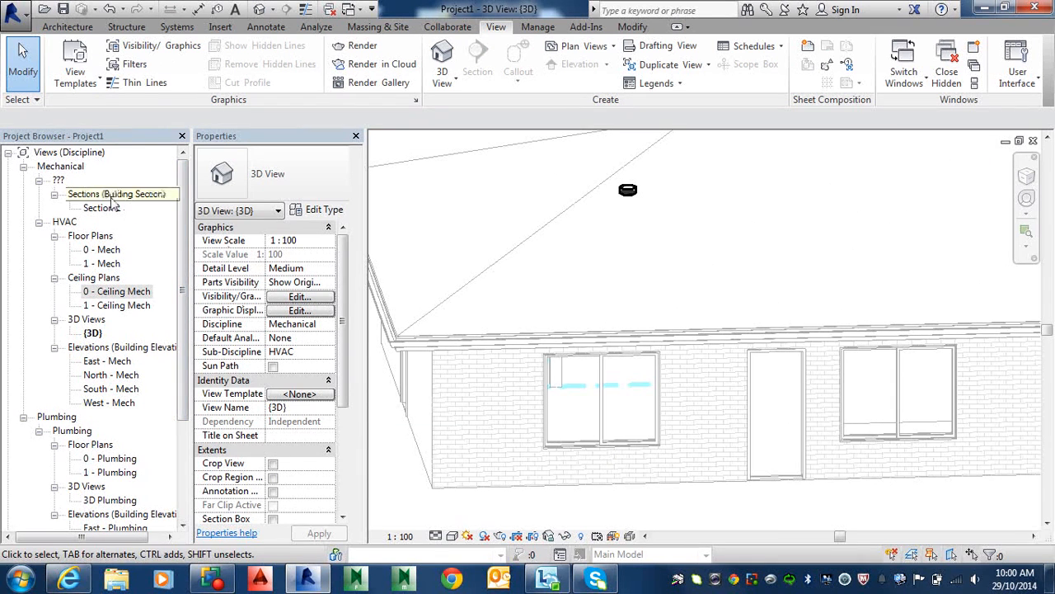
double_click(118, 292)
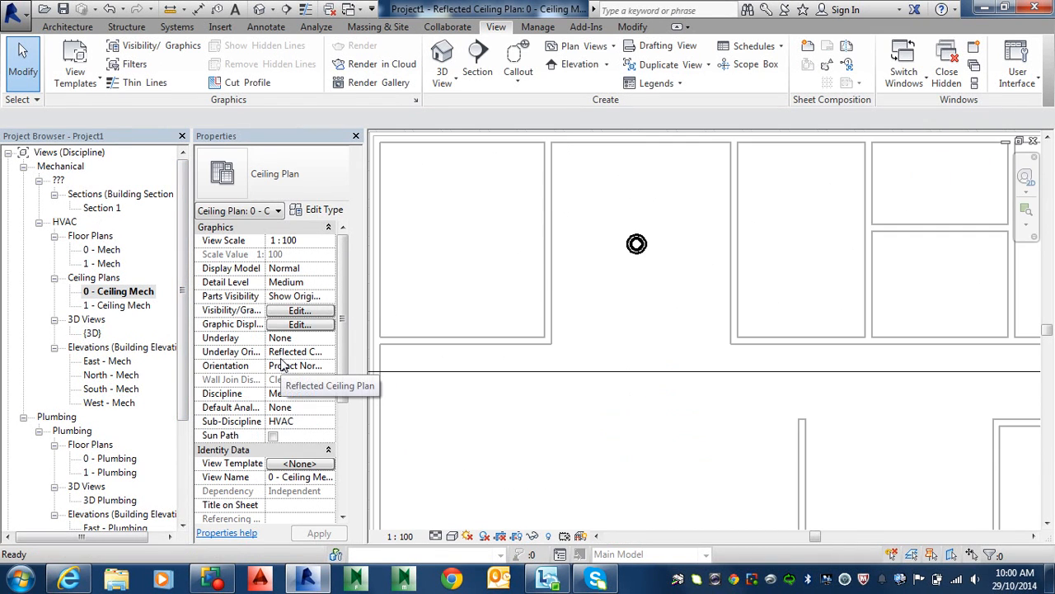